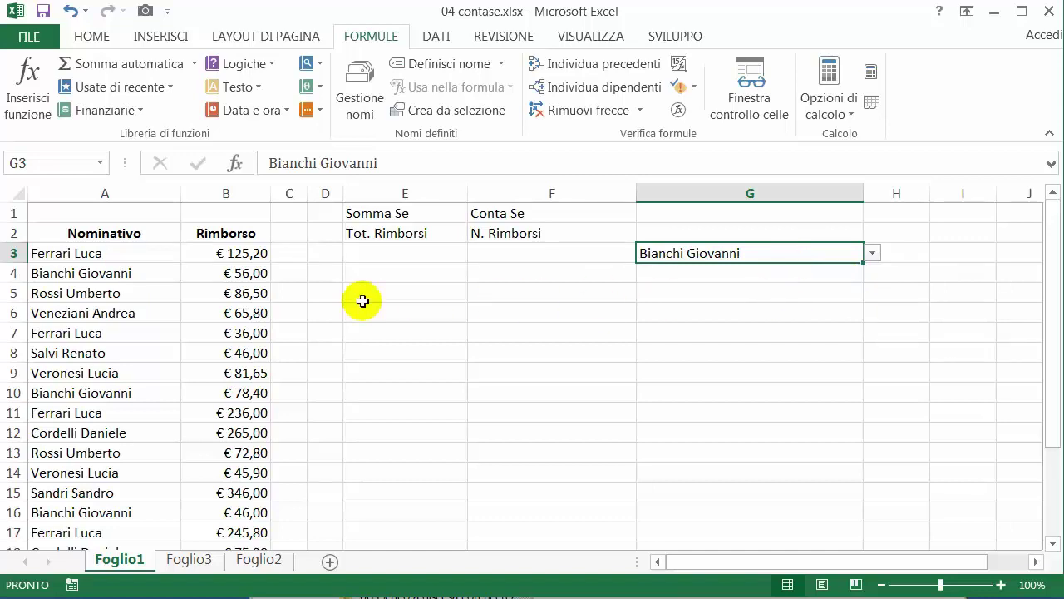
{"action": "left_click", "coordinate": [772, 288]}
{"action": "left_click", "coordinate": [774, 255]}
{"action": "left_click", "coordinate": [871, 254]}
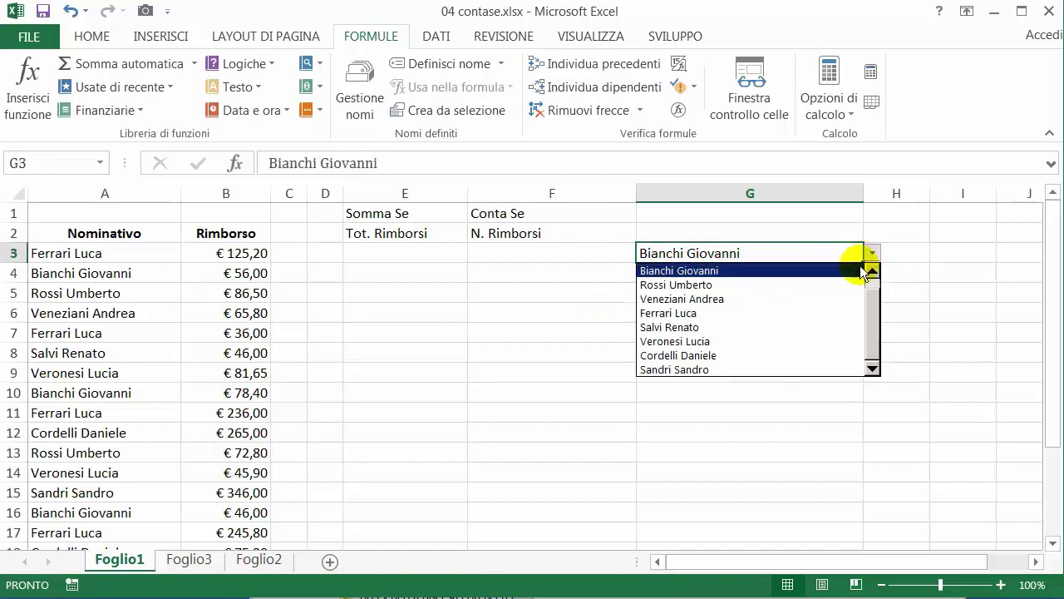
{"action": "left_click", "coordinate": [780, 326]}
{"action": "left_click", "coordinate": [871, 263]}
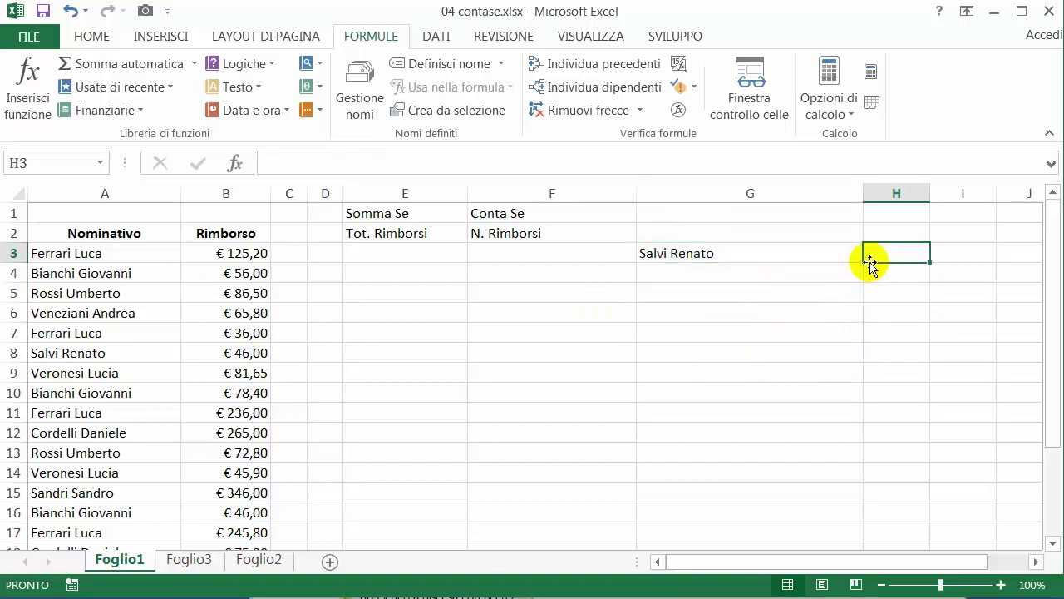
{"action": "left_click", "coordinate": [796, 257]}
{"action": "left_click", "coordinate": [871, 254]}
{"action": "left_click", "coordinate": [797, 271]}
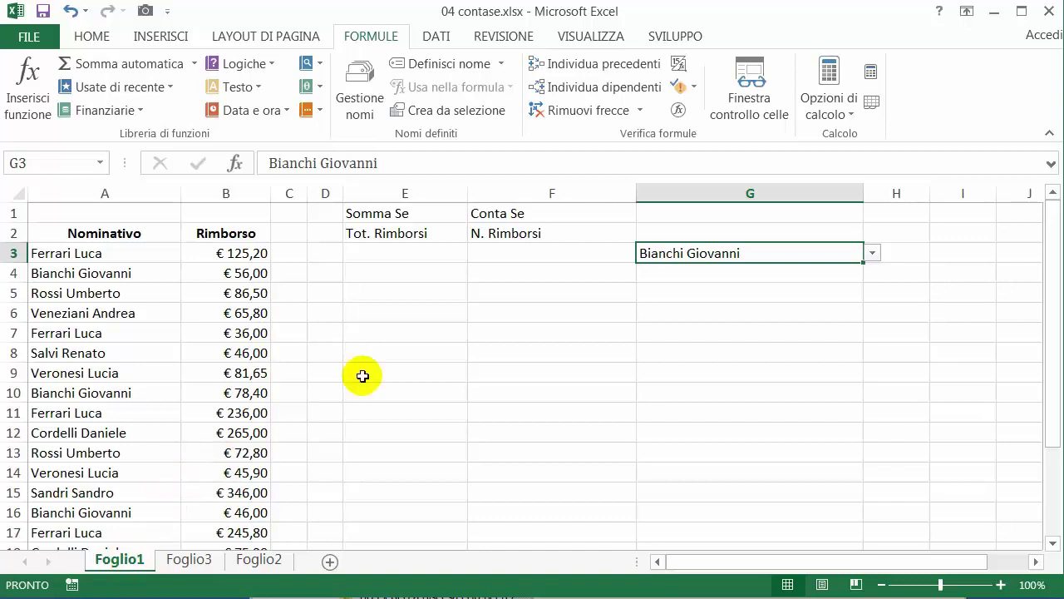
Start a SOMMA formula in E4 adding B3 and B7, then discard it.
{"action": "double_click", "coordinate": [434, 269]}
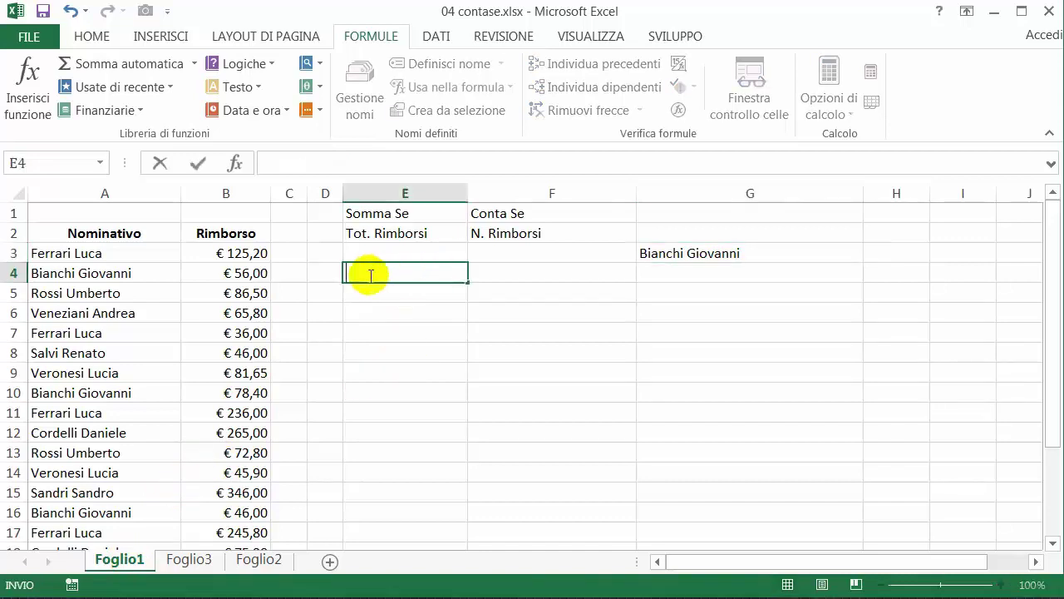
{"action": "left_click", "coordinate": [360, 333]}
{"action": "left_click", "coordinate": [375, 274]}
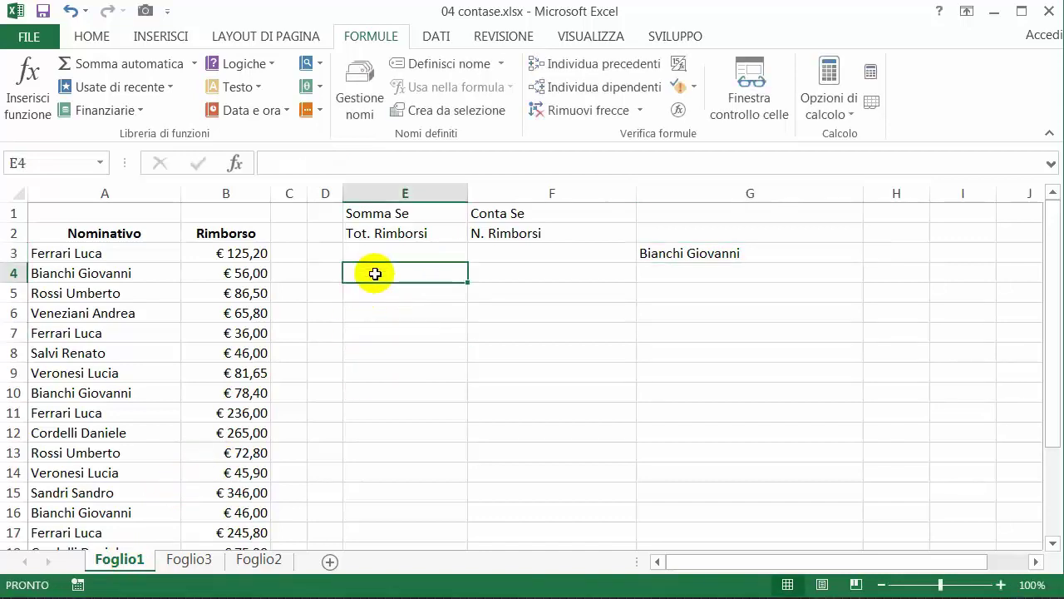
{"action": "type", "text": "=S"}
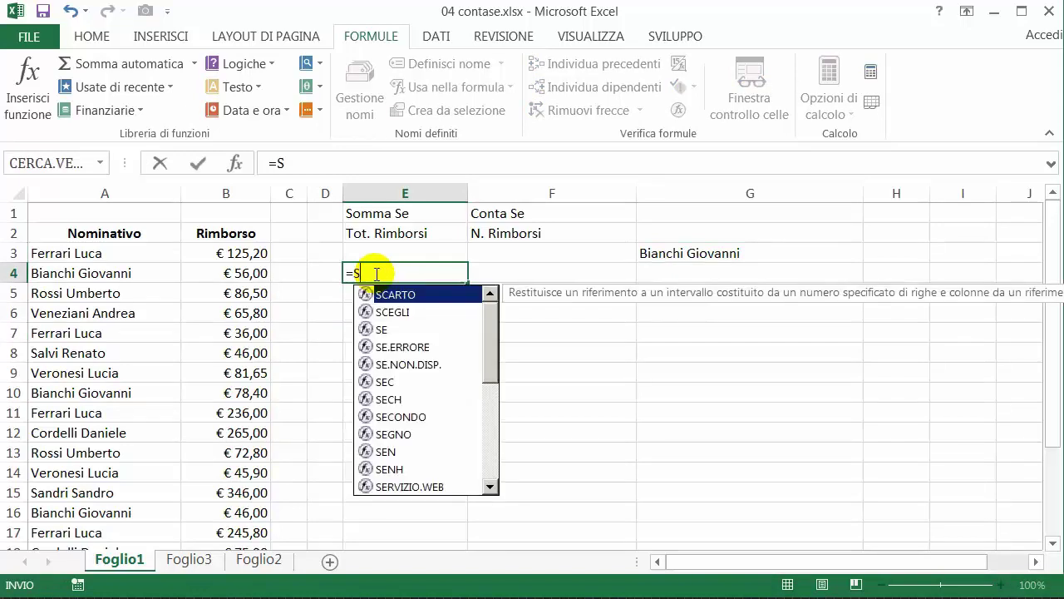
{"action": "type", "text": "omm"}
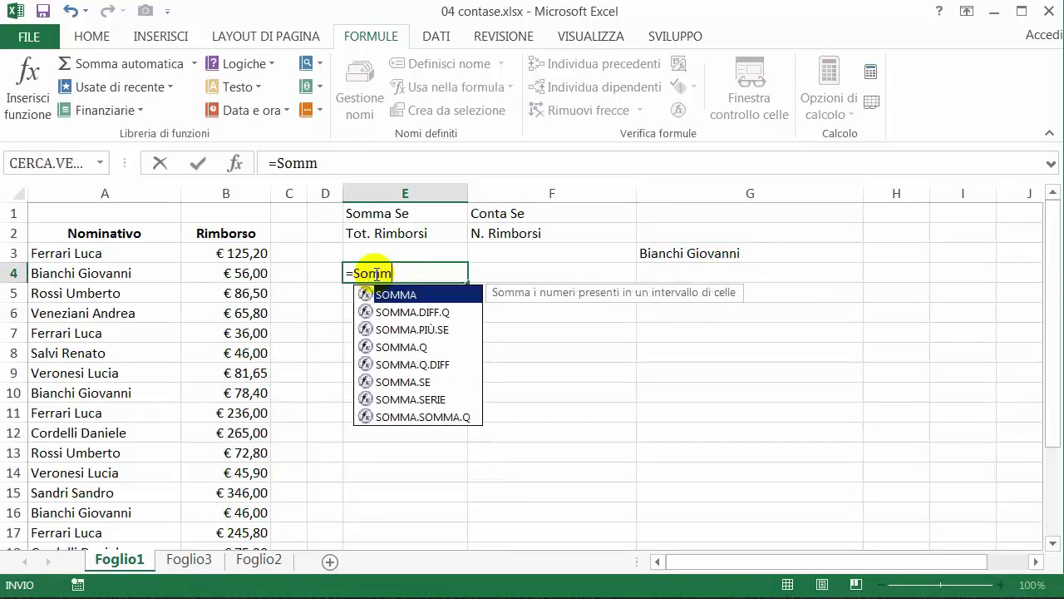
{"action": "double_click", "coordinate": [416, 295]}
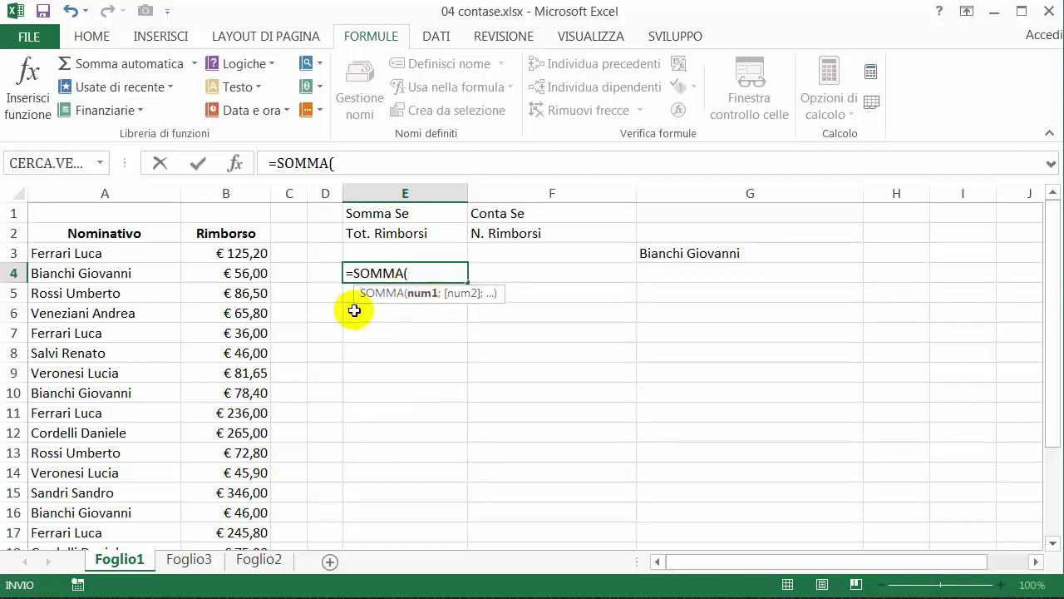
{"action": "left_click", "coordinate": [237, 250]}
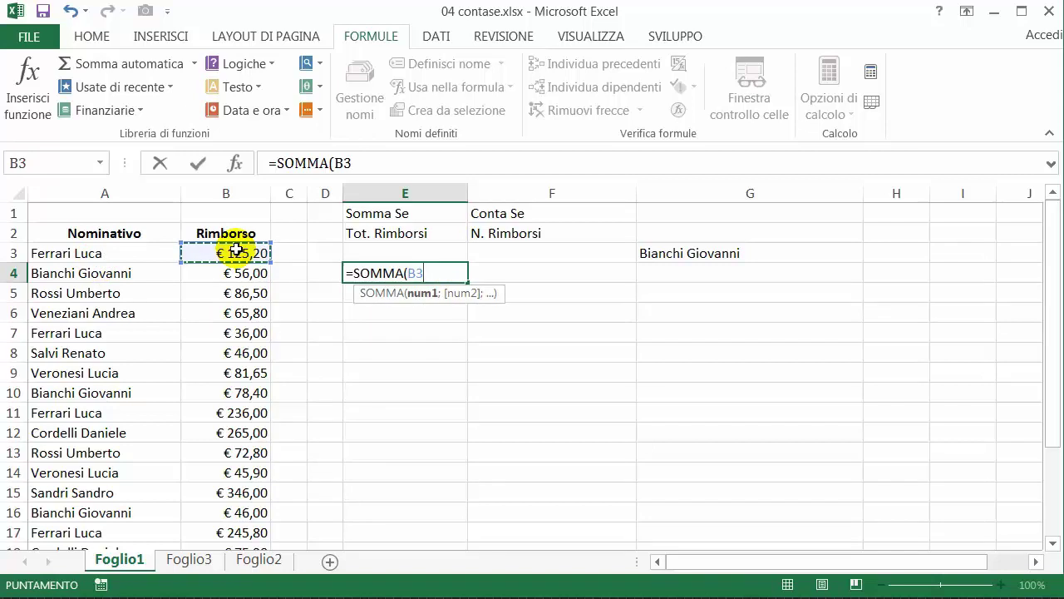
{"action": "type", "text": ";"}
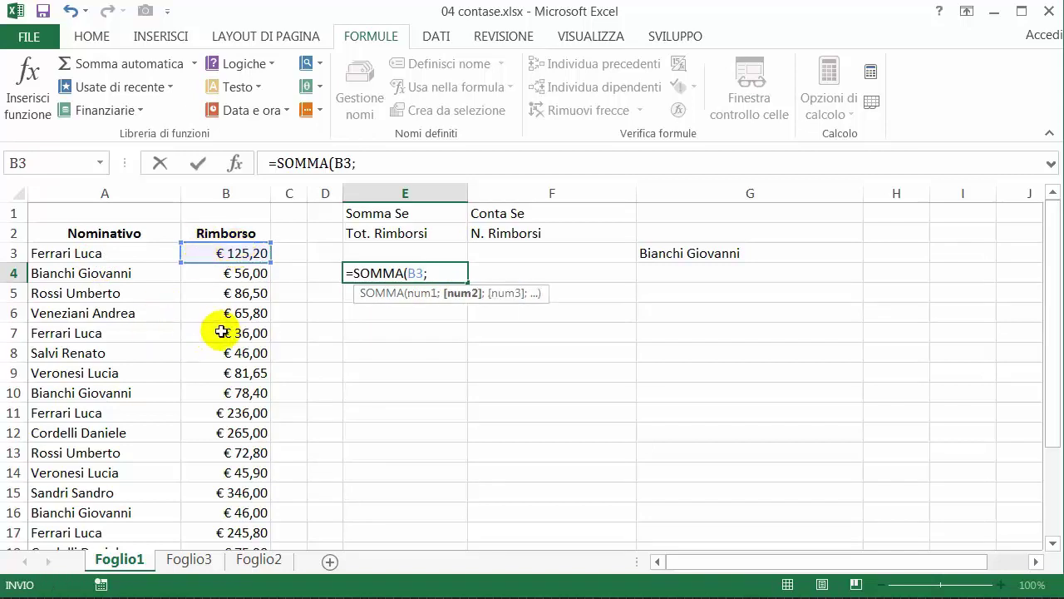
{"action": "left_click", "coordinate": [221, 332]}
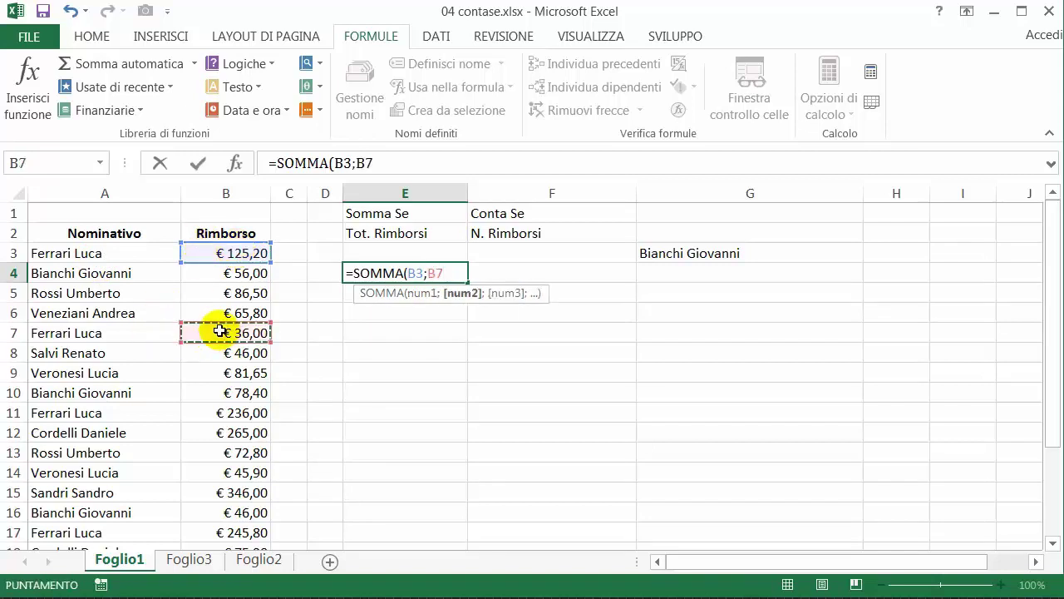
{"action": "key", "text": "Escape"}
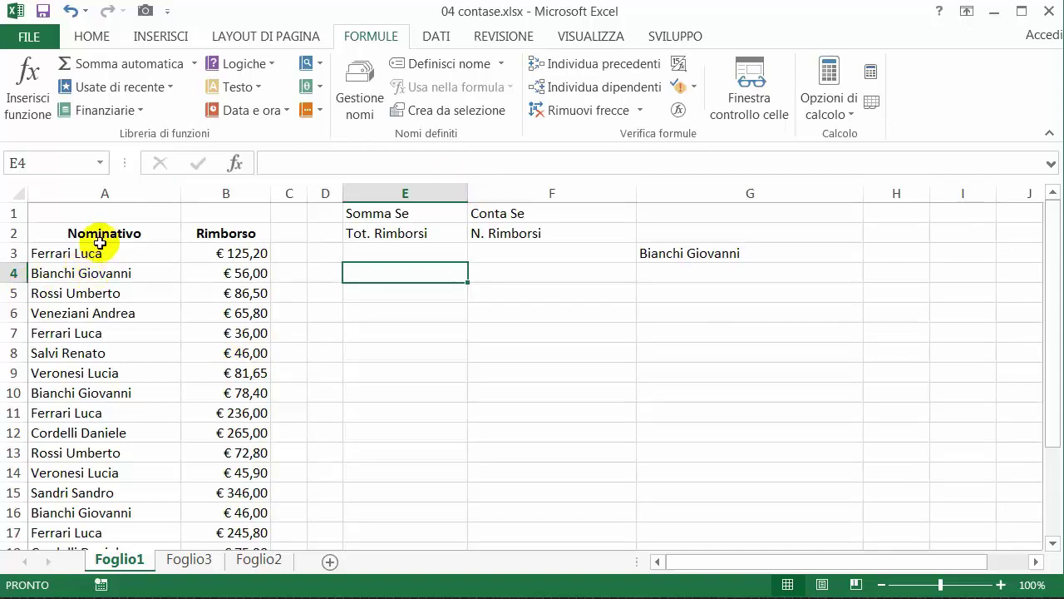
Select the A2:B23 table and create names from its top row only.
{"action": "left_click_drag", "start_coordinate": [97, 236], "coordinate": [207, 235]}
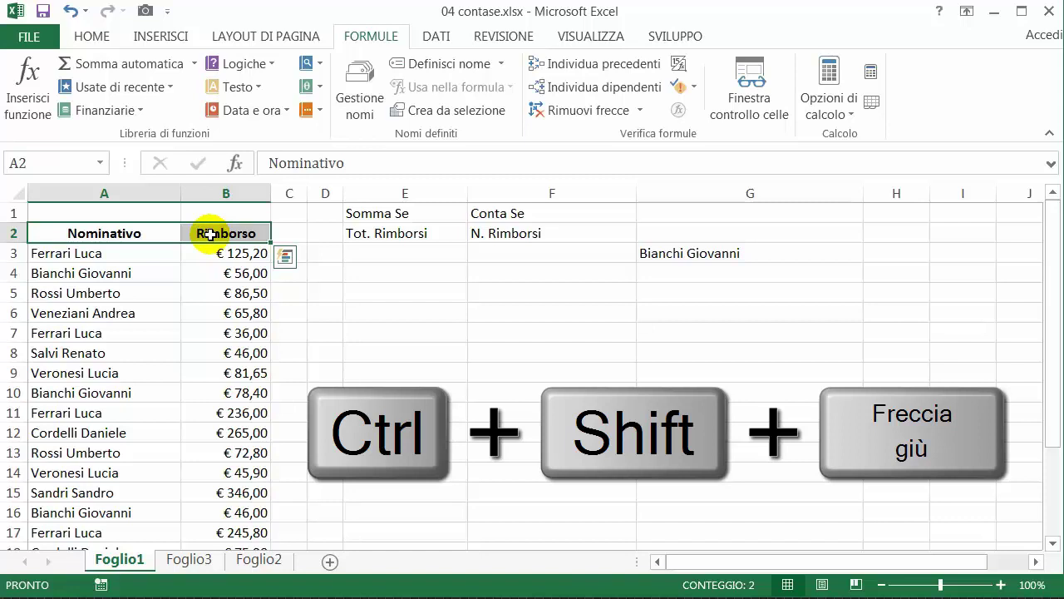
{"action": "key", "text": "ctrl+shift+Down"}
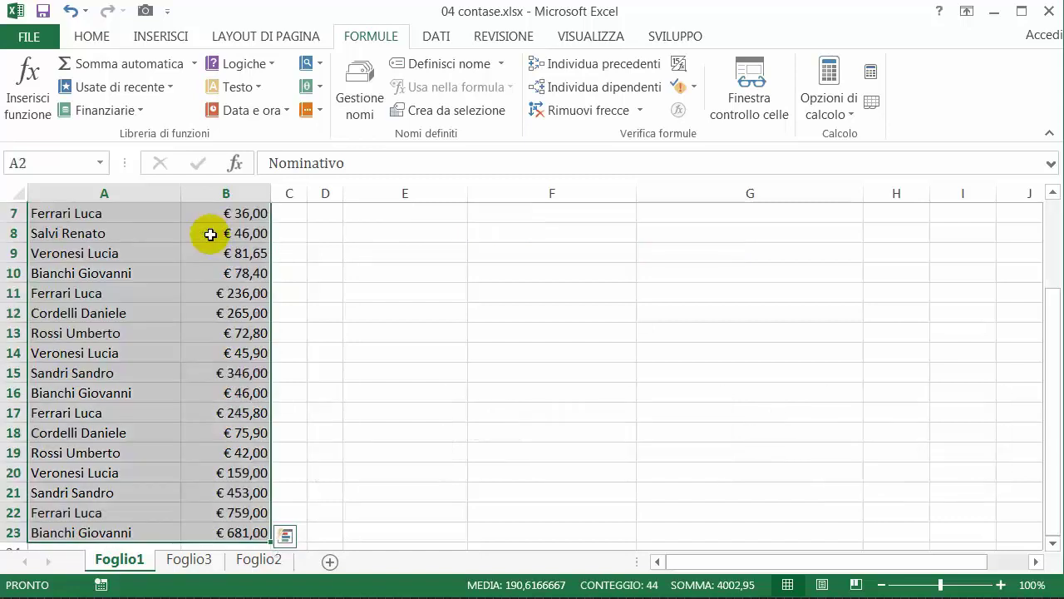
{"action": "scroll", "coordinate": [224, 274], "scroll_direction": "up", "scroll_amount": 2}
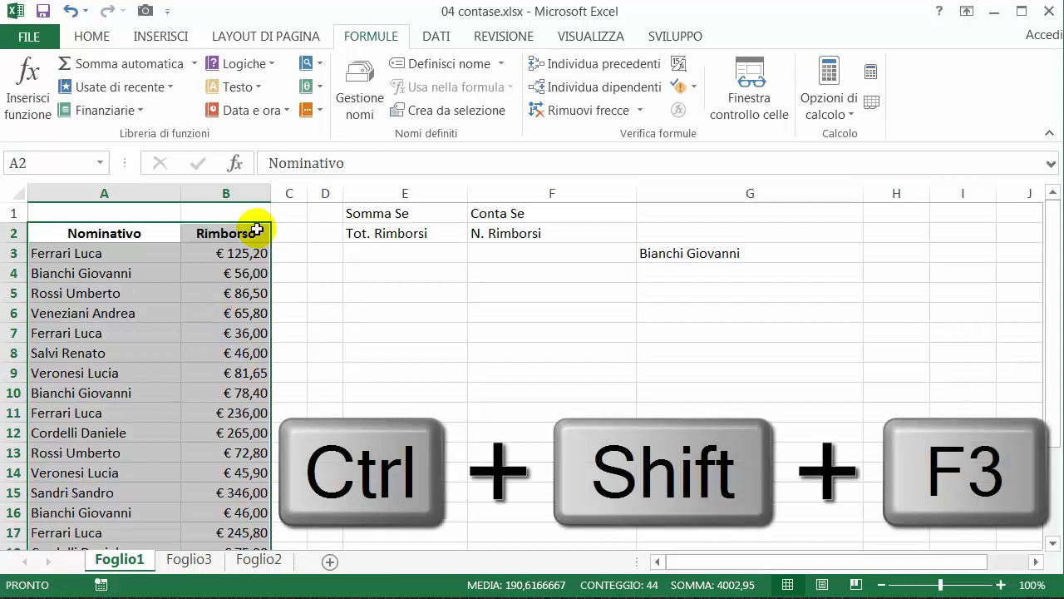
{"action": "key", "text": "ctrl+shift+F3"}
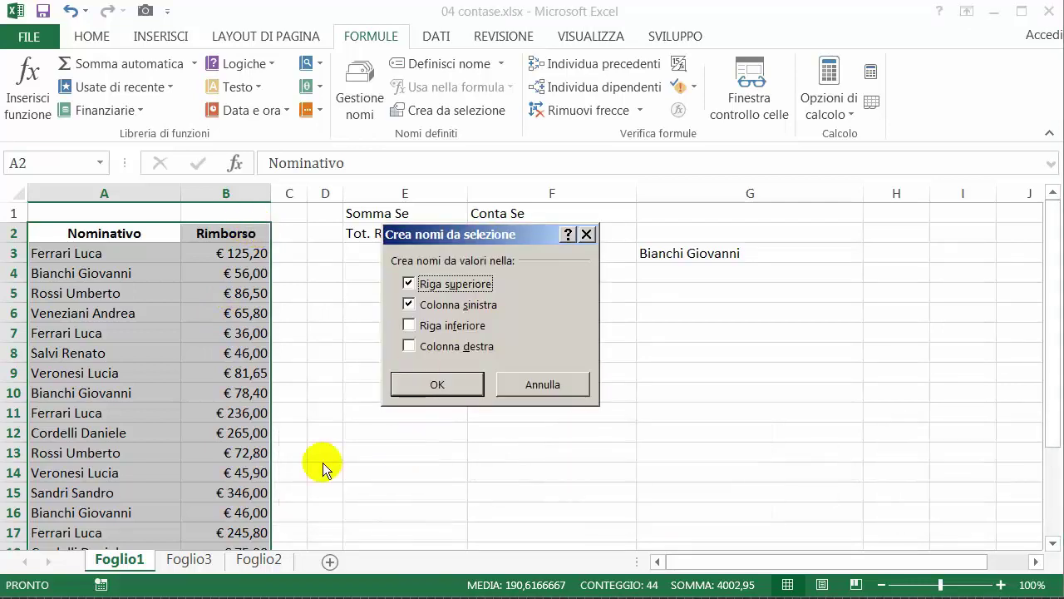
{"action": "left_click", "coordinate": [408, 304]}
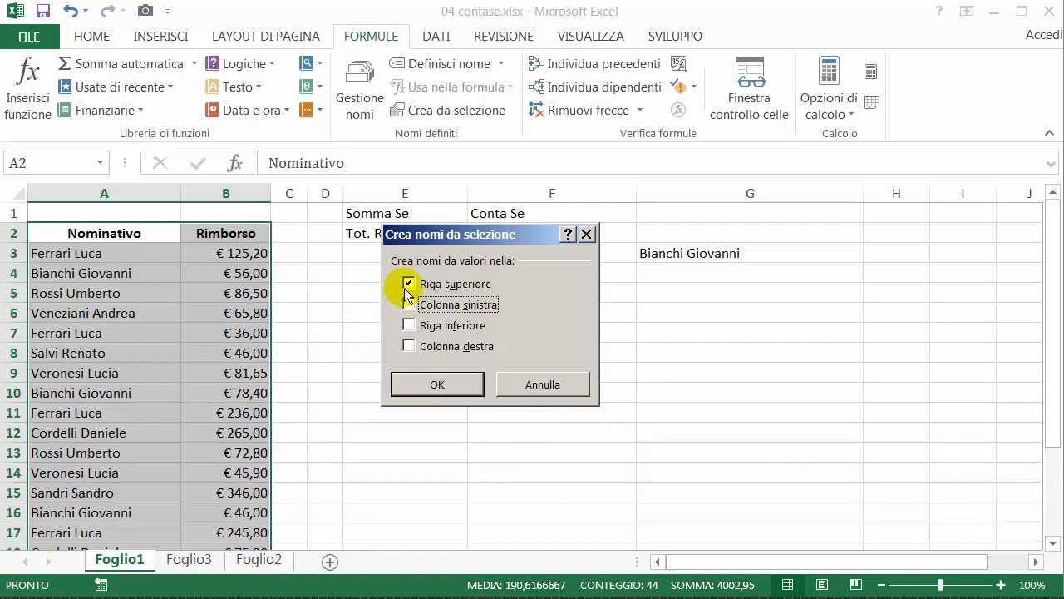
{"action": "left_click", "coordinate": [408, 283]}
{"action": "left_click", "coordinate": [409, 283]}
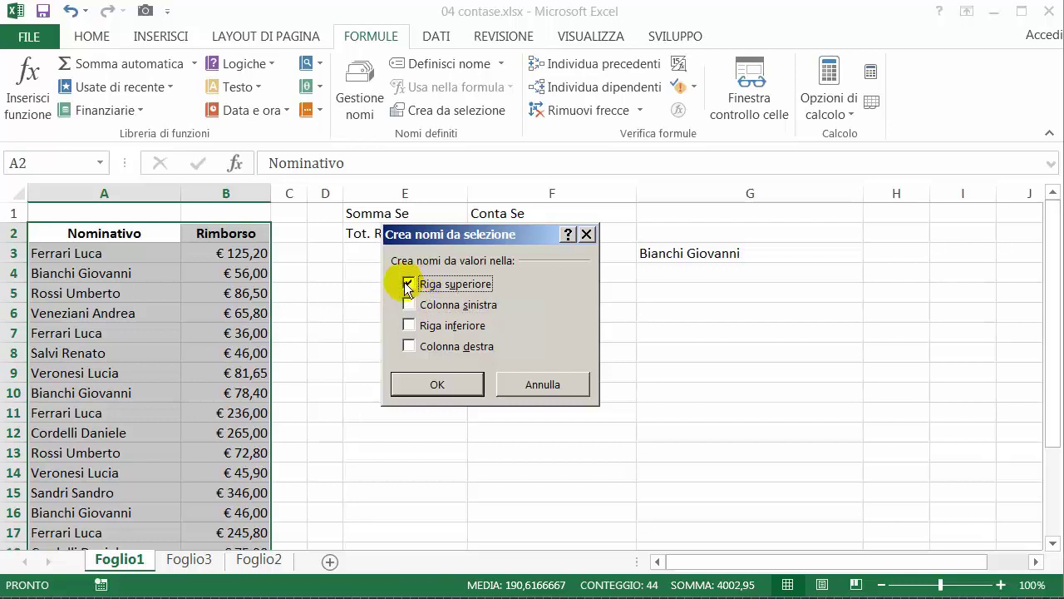
{"action": "left_click", "coordinate": [429, 382]}
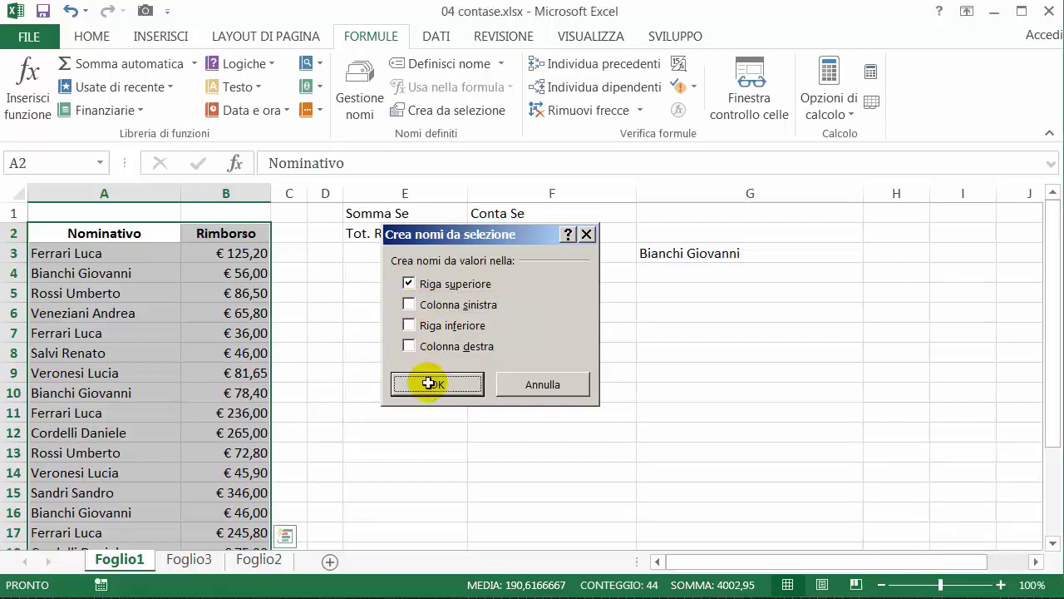
{"action": "left_click", "coordinate": [359, 96]}
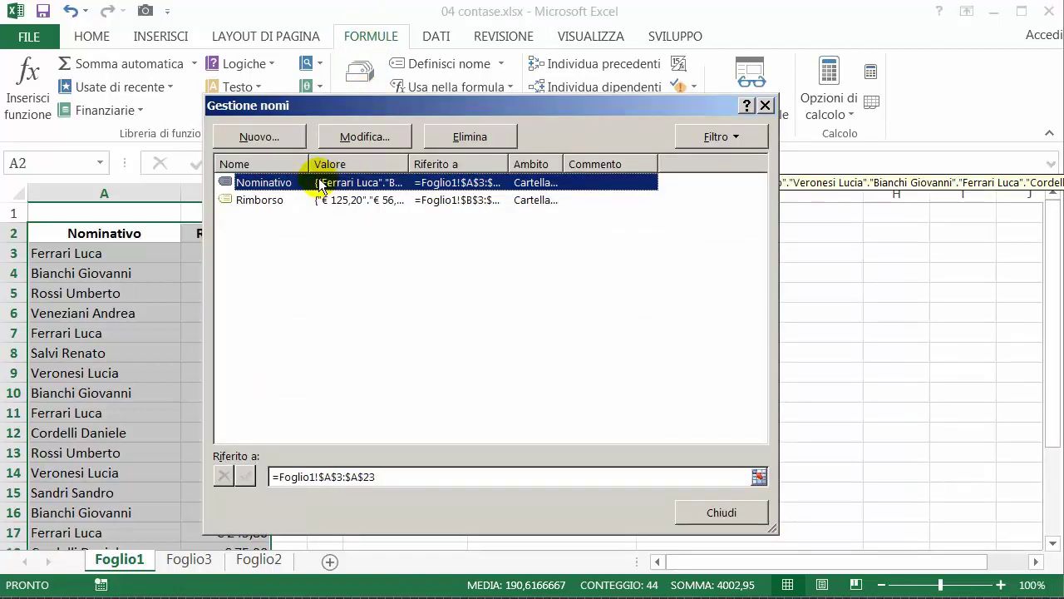
{"action": "left_click_drag", "start_coordinate": [361, 108], "coordinate": [443, 108]}
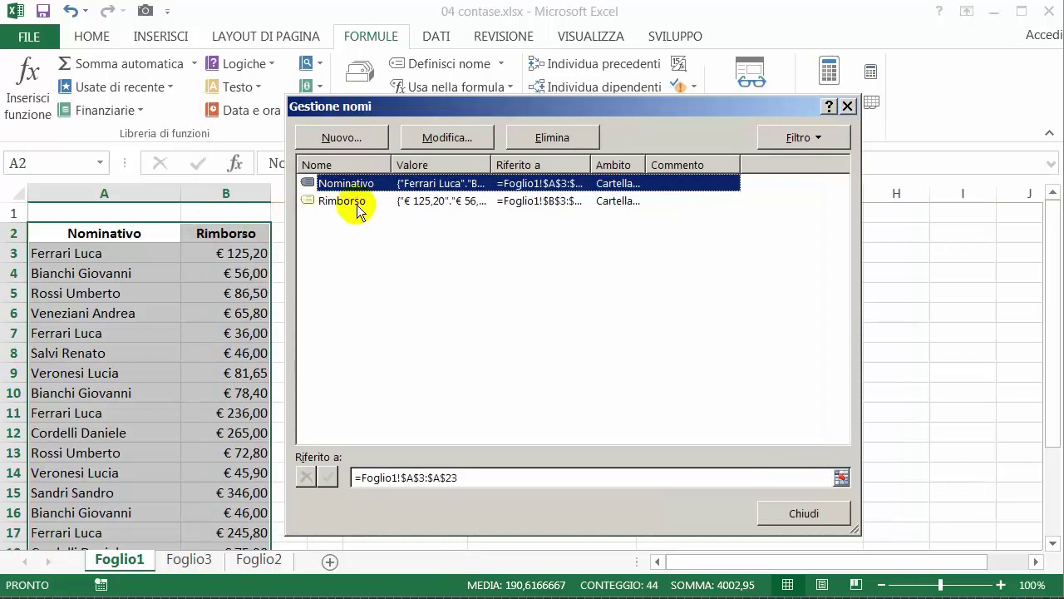
{"action": "left_click", "coordinate": [769, 511]}
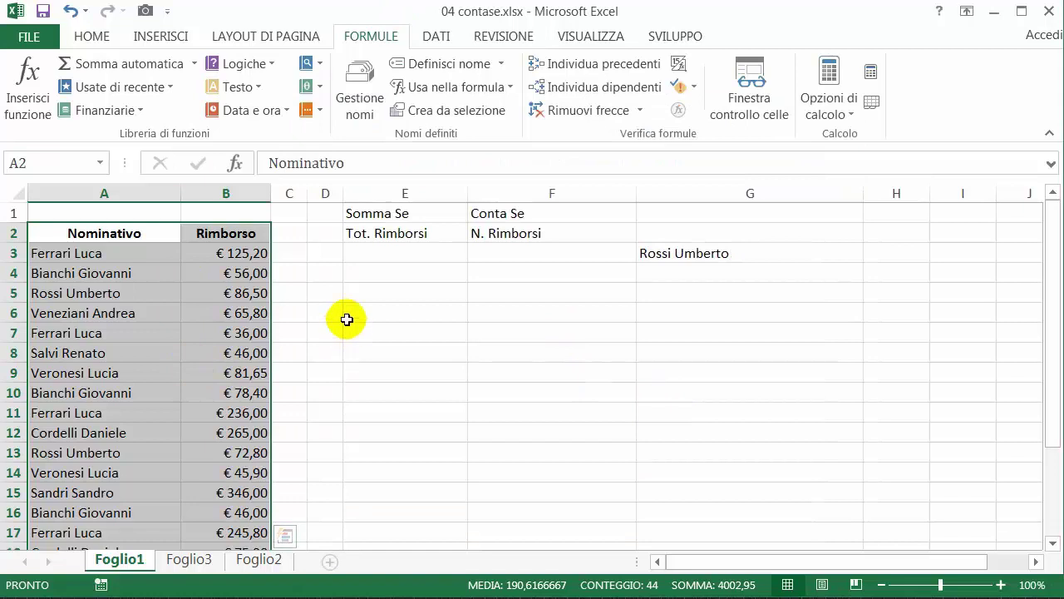
Enter =SOMMA.SE( in E3 from the autocomplete list and bring up its argument form.
{"action": "left_click", "coordinate": [389, 252]}
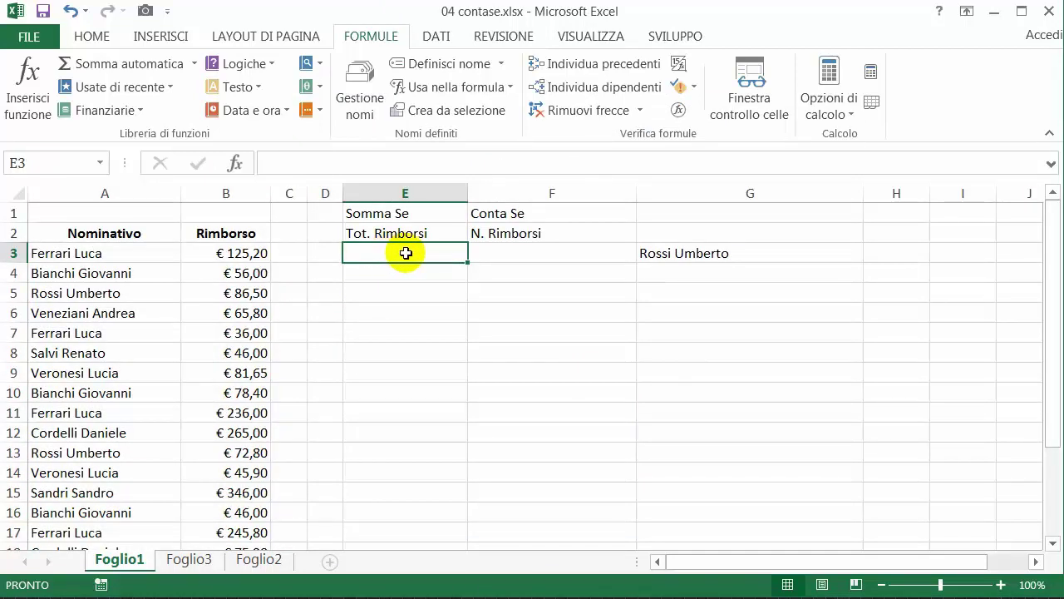
{"action": "type", "text": "=S"}
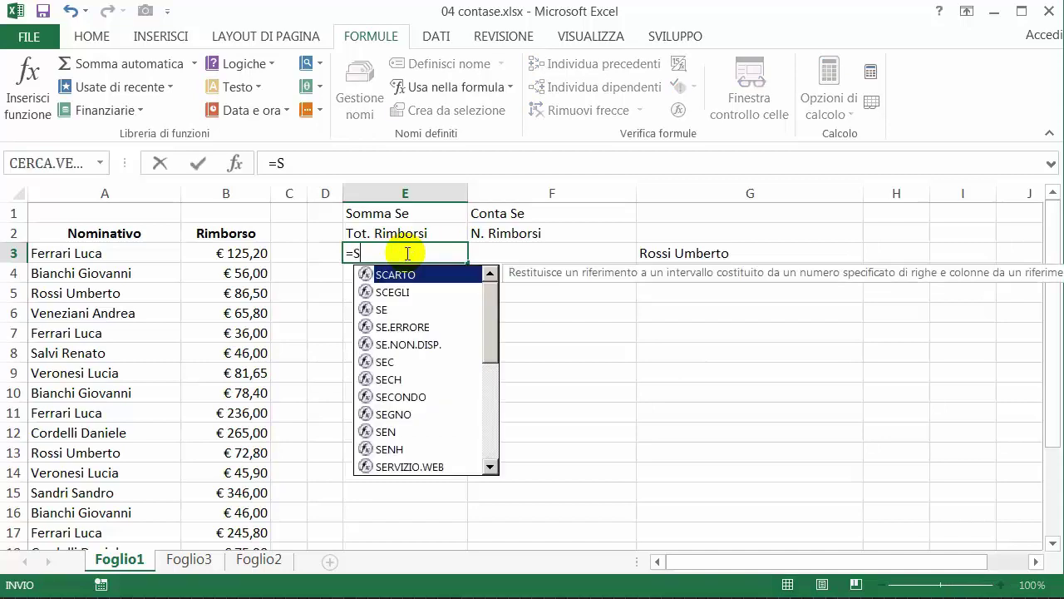
{"action": "type", "text": "omma"}
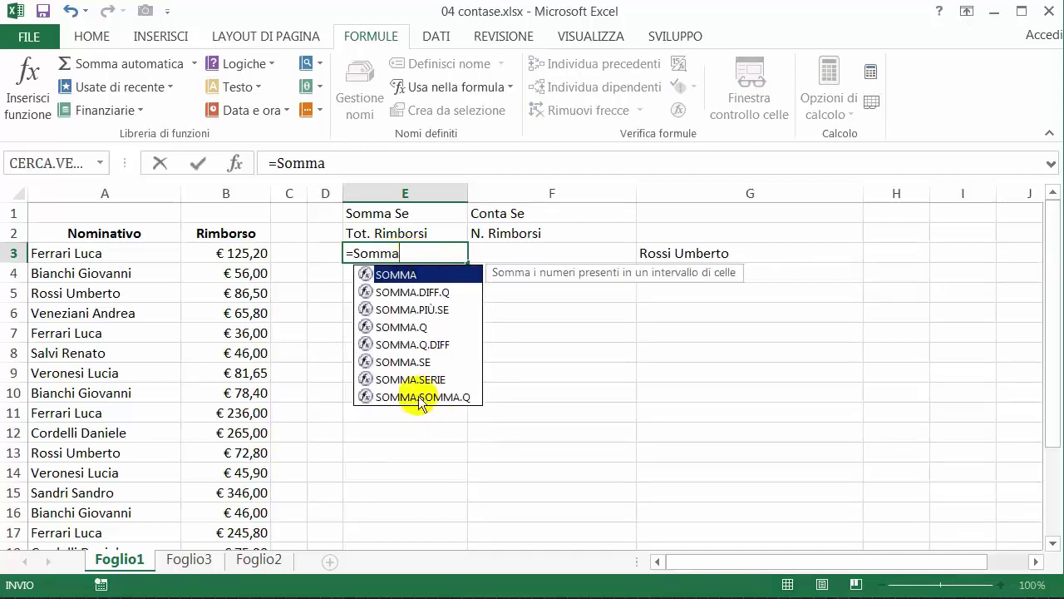
{"action": "double_click", "coordinate": [407, 363]}
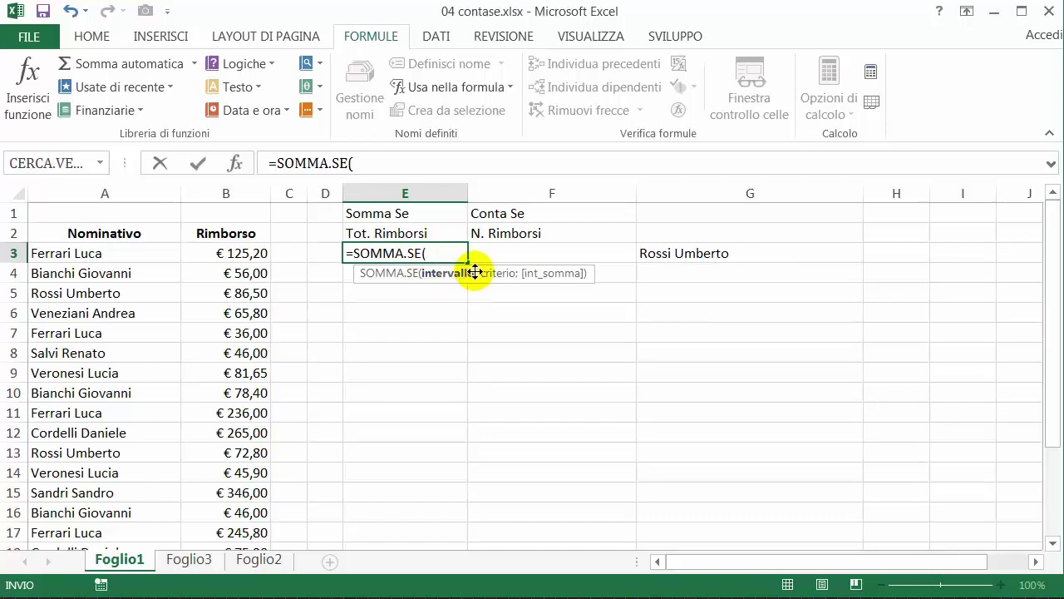
{"action": "key", "text": "ctrl+a"}
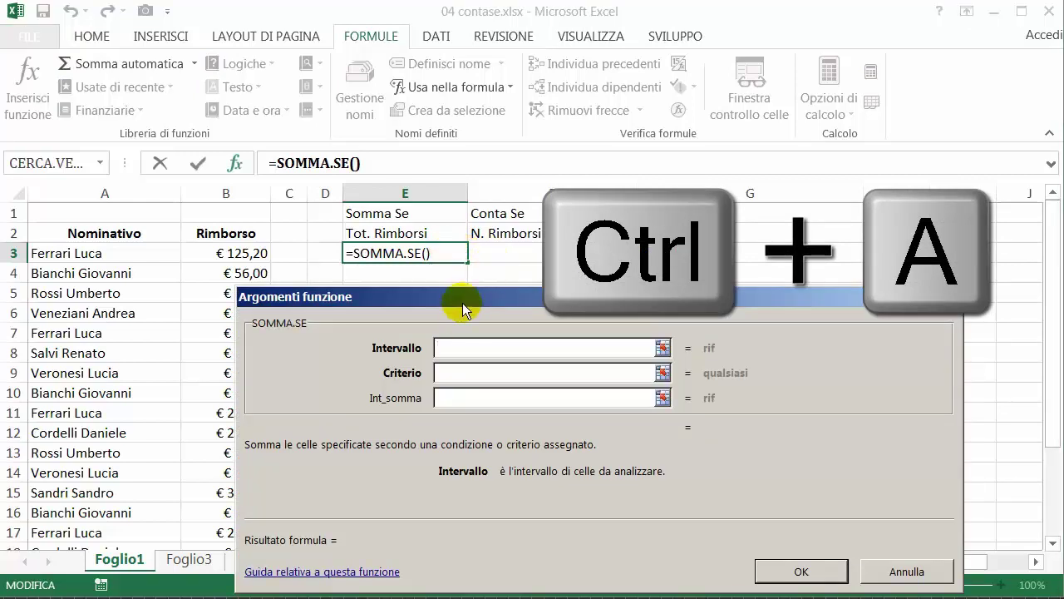
{"action": "left_click_drag", "start_coordinate": [463, 298], "coordinate": [443, 287]}
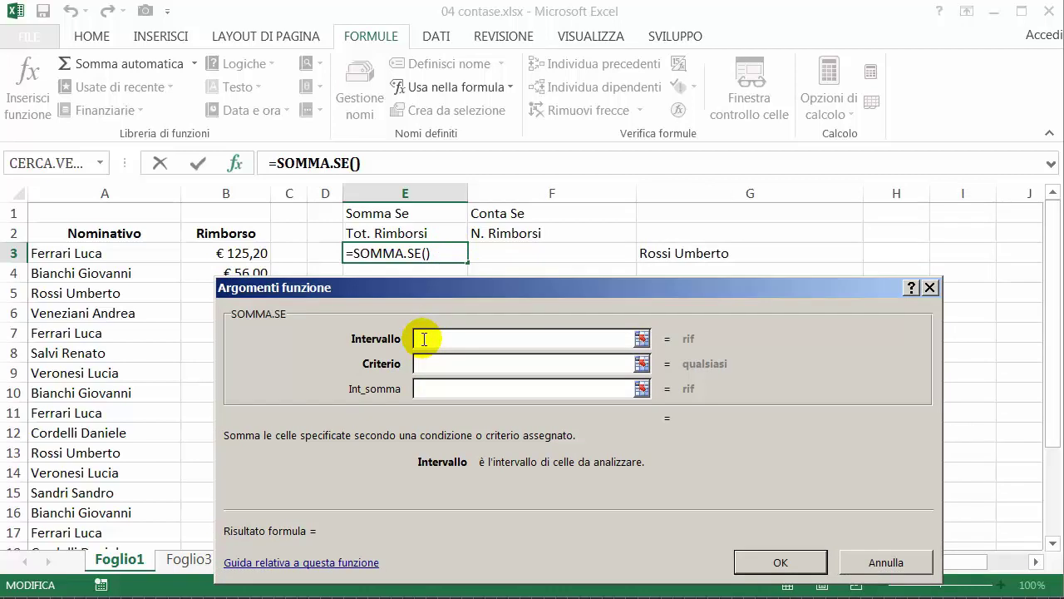
{"action": "key", "text": "F3"}
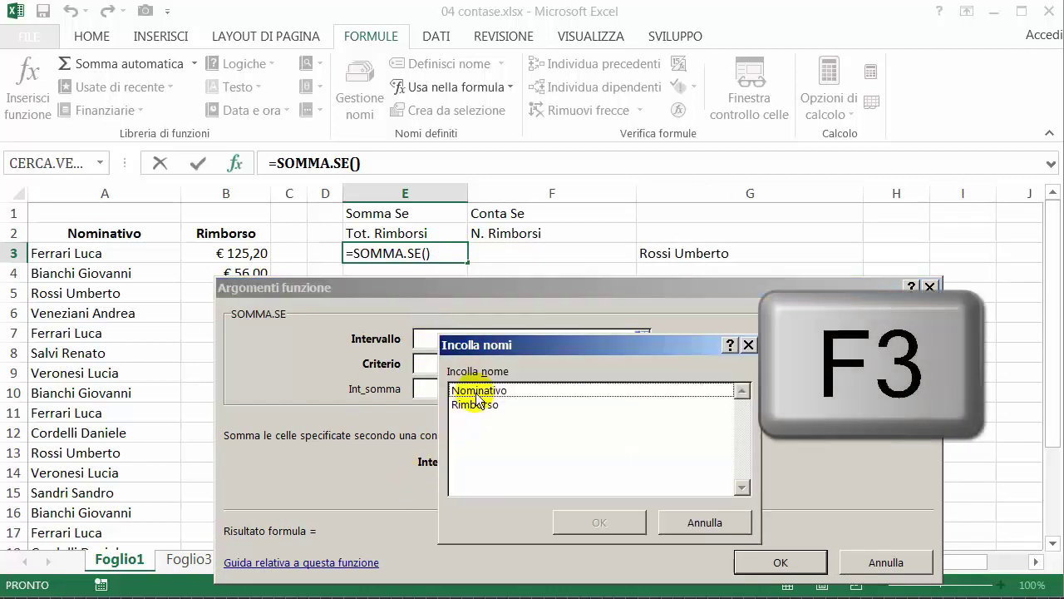
{"action": "double_click", "coordinate": [476, 390]}
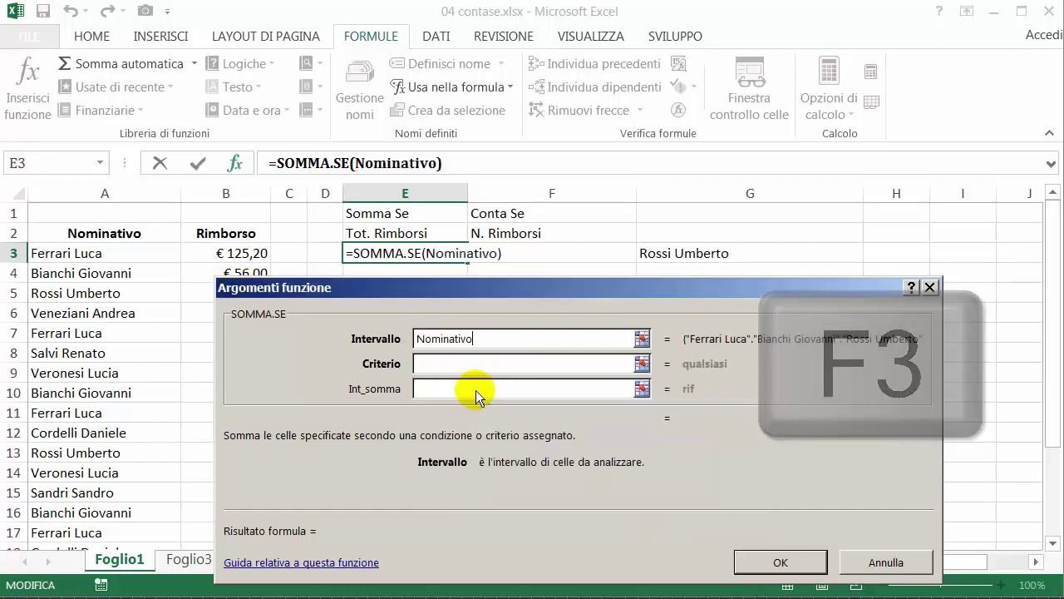
{"action": "left_click", "coordinate": [434, 360]}
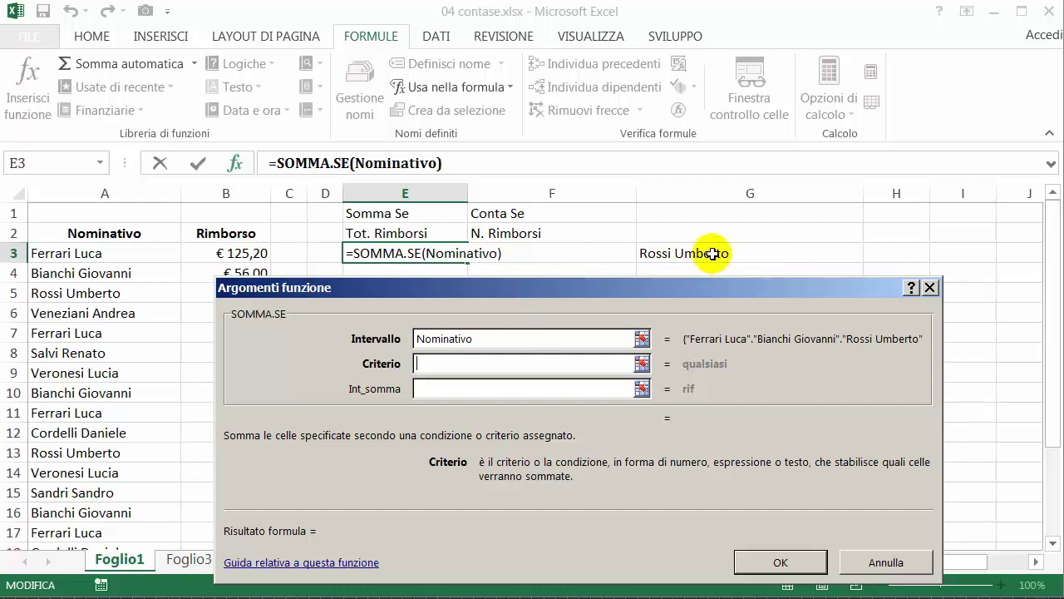
{"action": "left_click", "coordinate": [713, 254]}
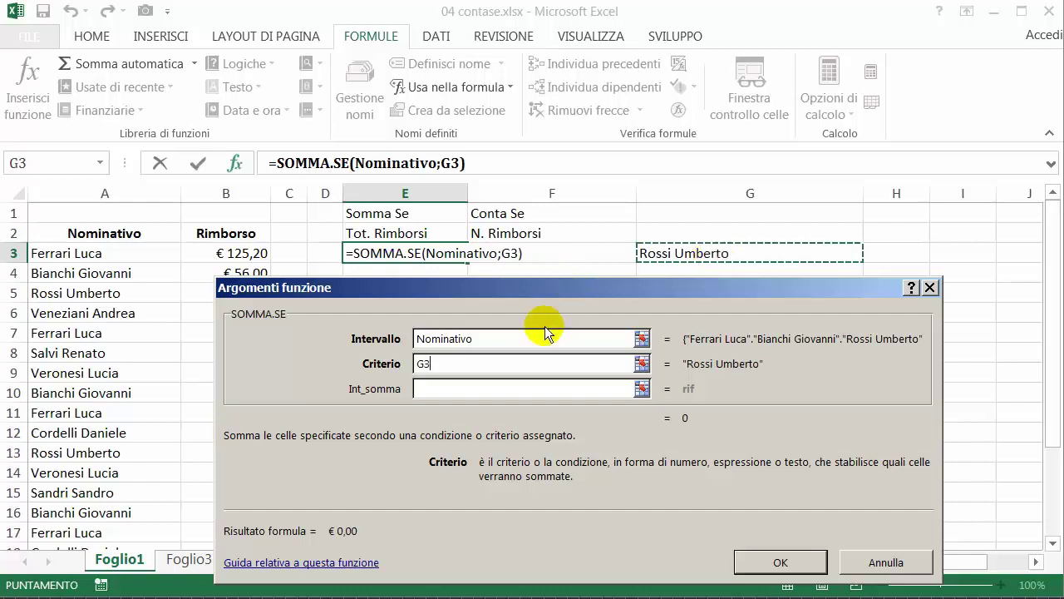
{"action": "left_click", "coordinate": [477, 383]}
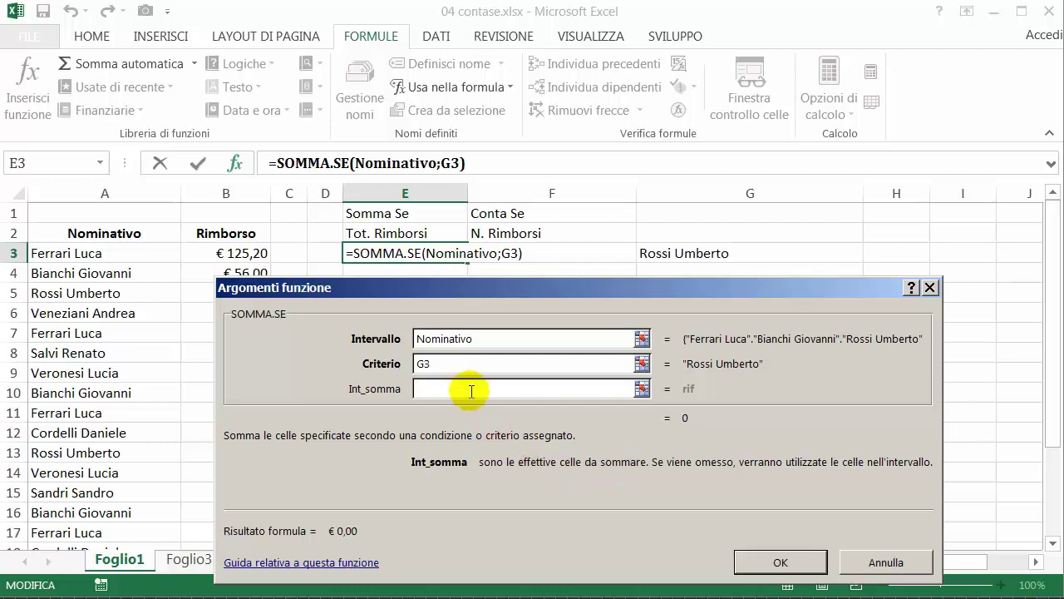
{"action": "key", "text": "F3"}
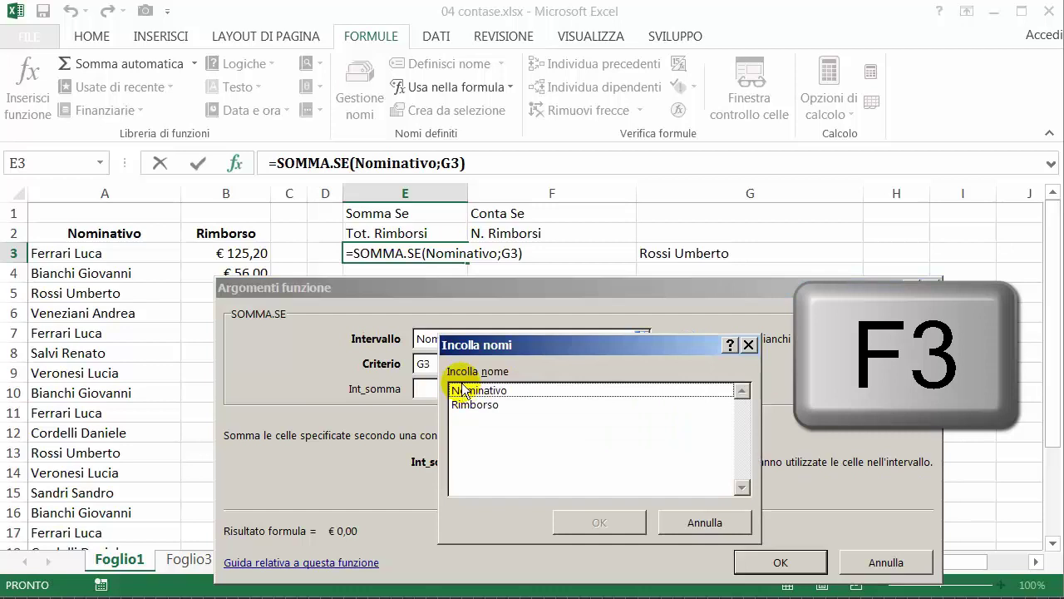
{"action": "left_click", "coordinate": [474, 404]}
{"action": "double_click", "coordinate": [475, 404]}
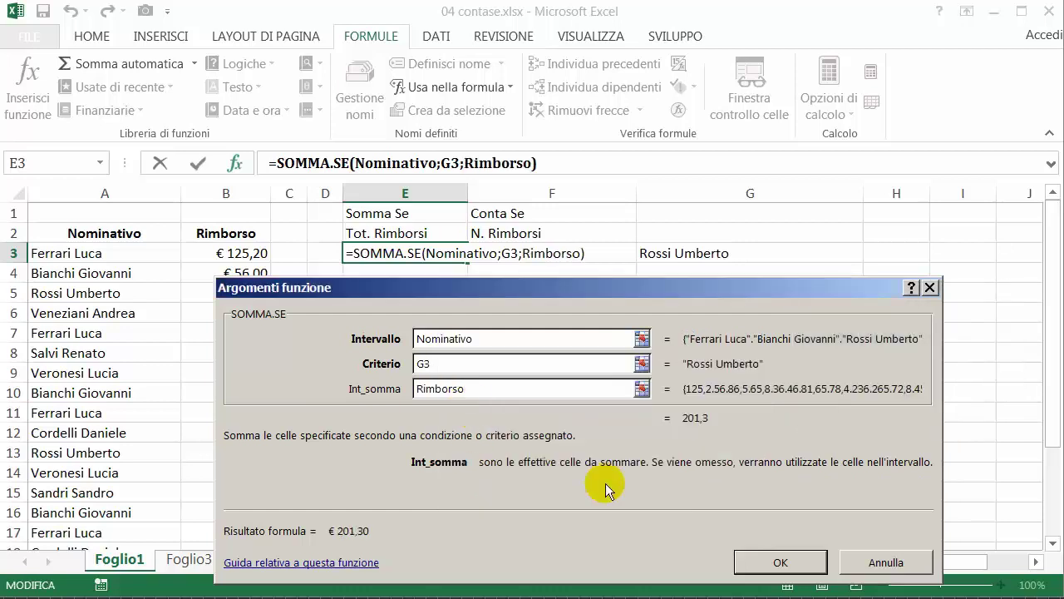
{"action": "left_click", "coordinate": [781, 562]}
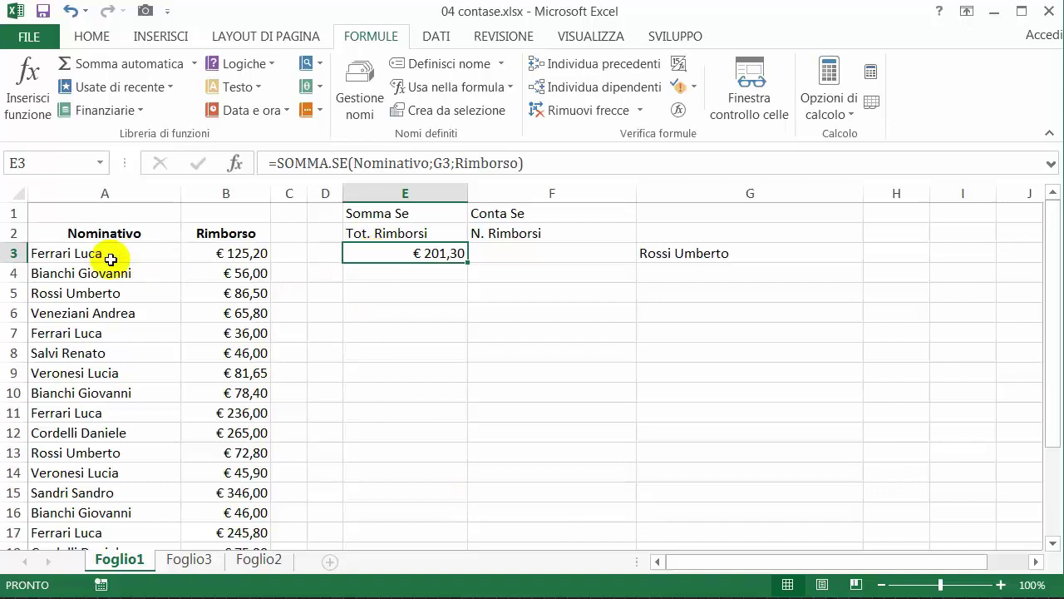
{"action": "left_click", "coordinate": [838, 254]}
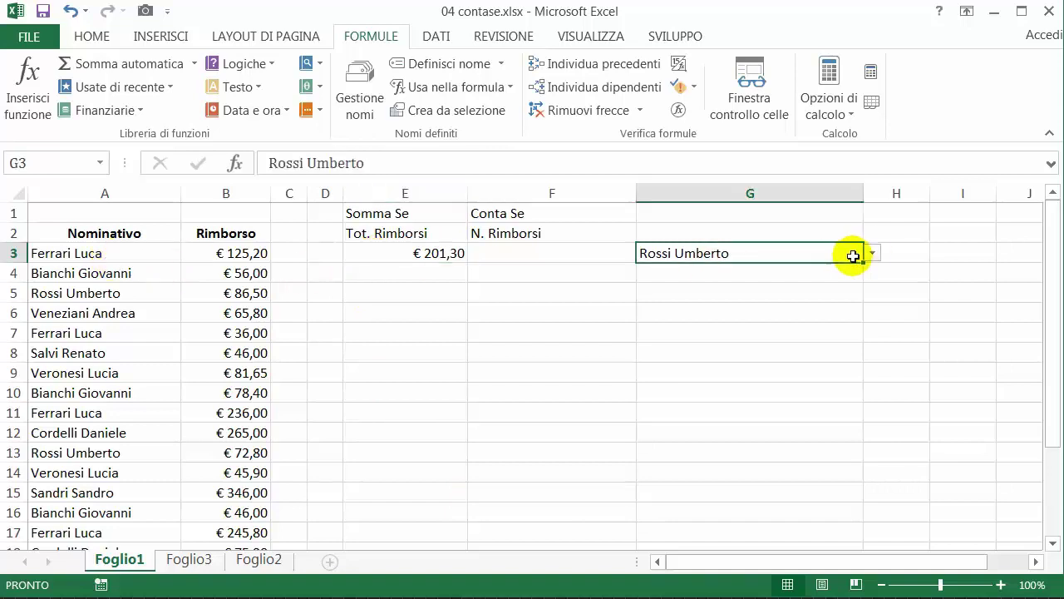
{"action": "left_click", "coordinate": [869, 256]}
{"action": "left_click", "coordinate": [833, 270]}
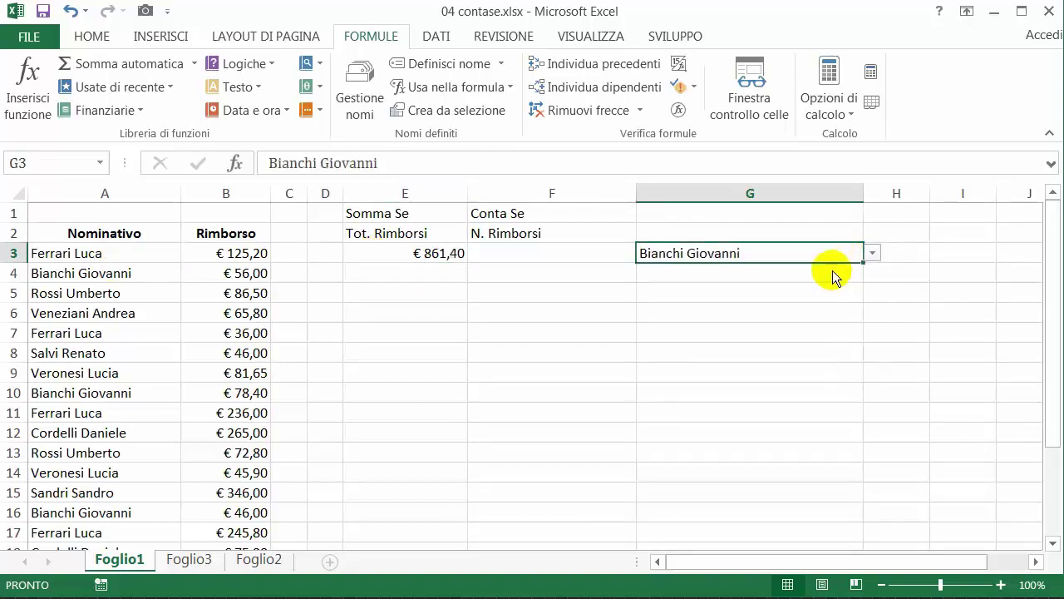
{"action": "left_click", "coordinate": [873, 255]}
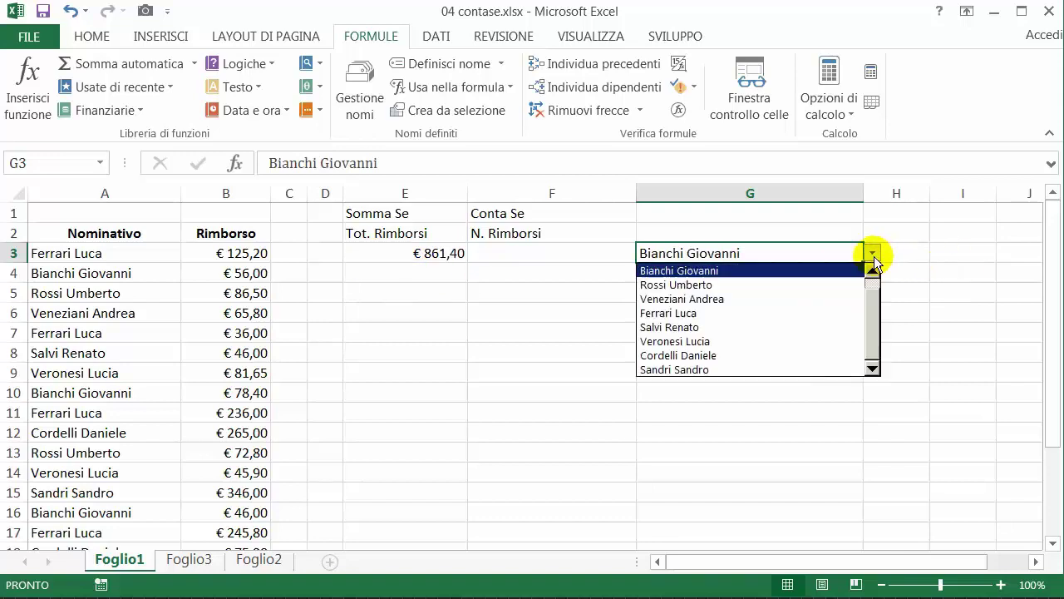
{"action": "left_click", "coordinate": [749, 355]}
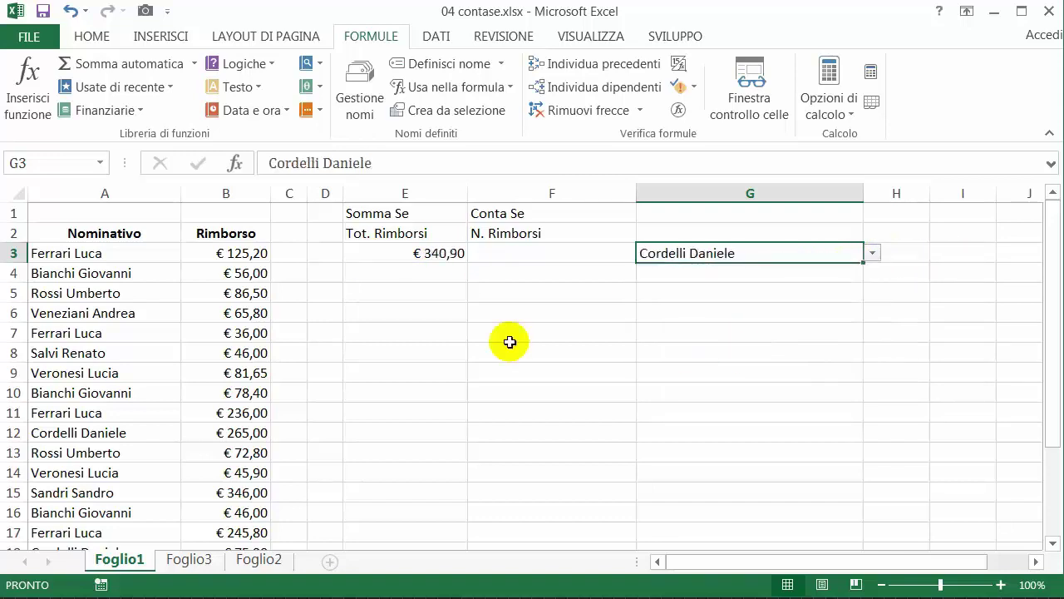
{"action": "left_click", "coordinate": [389, 256]}
{"action": "scroll", "coordinate": [389, 255], "scroll_direction": "down", "scroll_amount": 4}
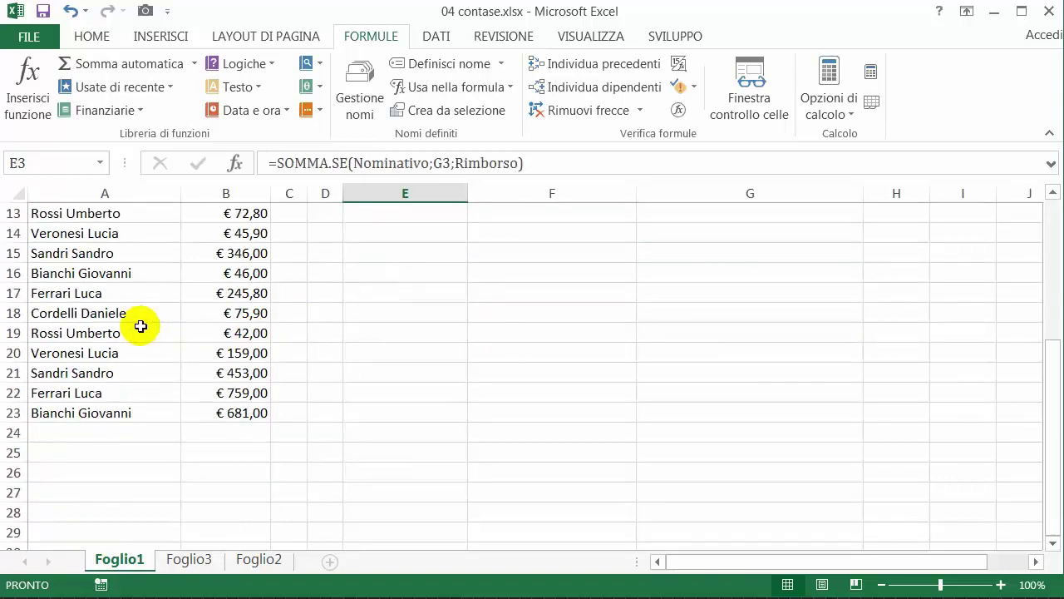
{"action": "left_click", "coordinate": [230, 316]}
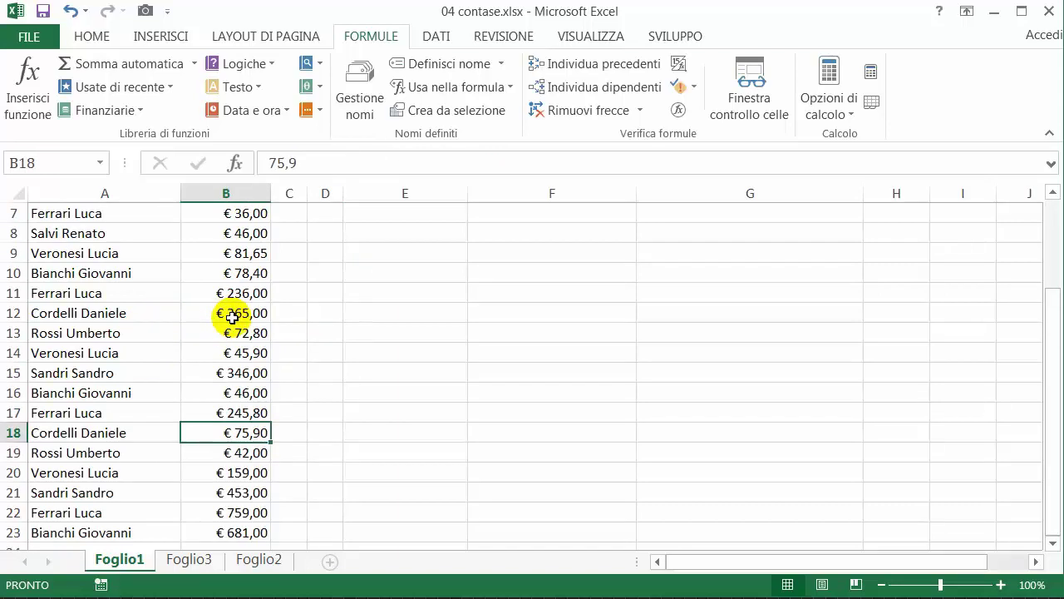
{"action": "left_click", "coordinate": [223, 314]}
{"action": "scroll", "coordinate": [508, 315], "scroll_direction": "up", "scroll_amount": 2}
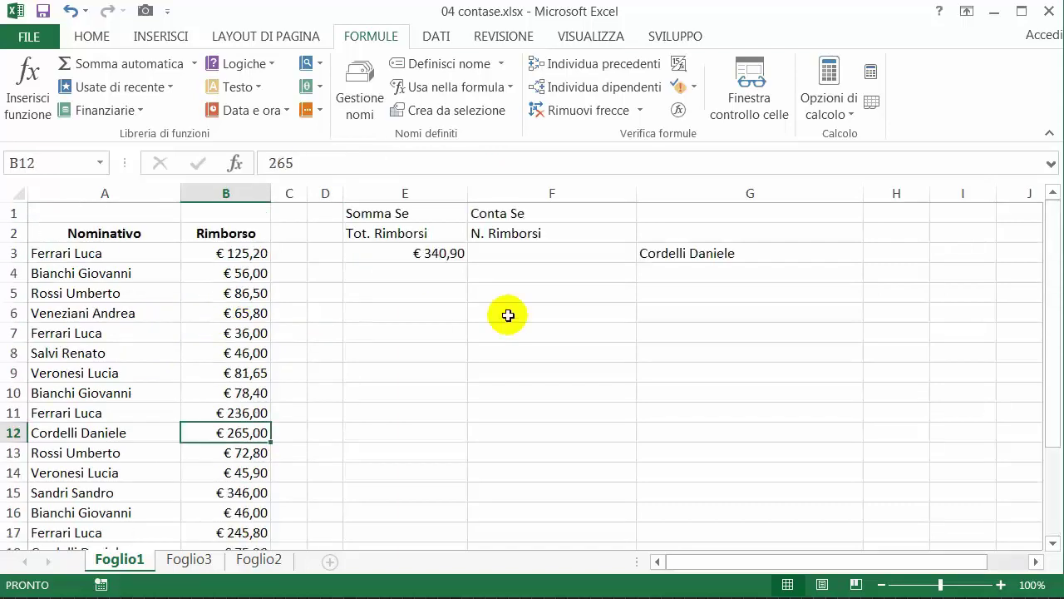
{"action": "left_click", "coordinate": [400, 253]}
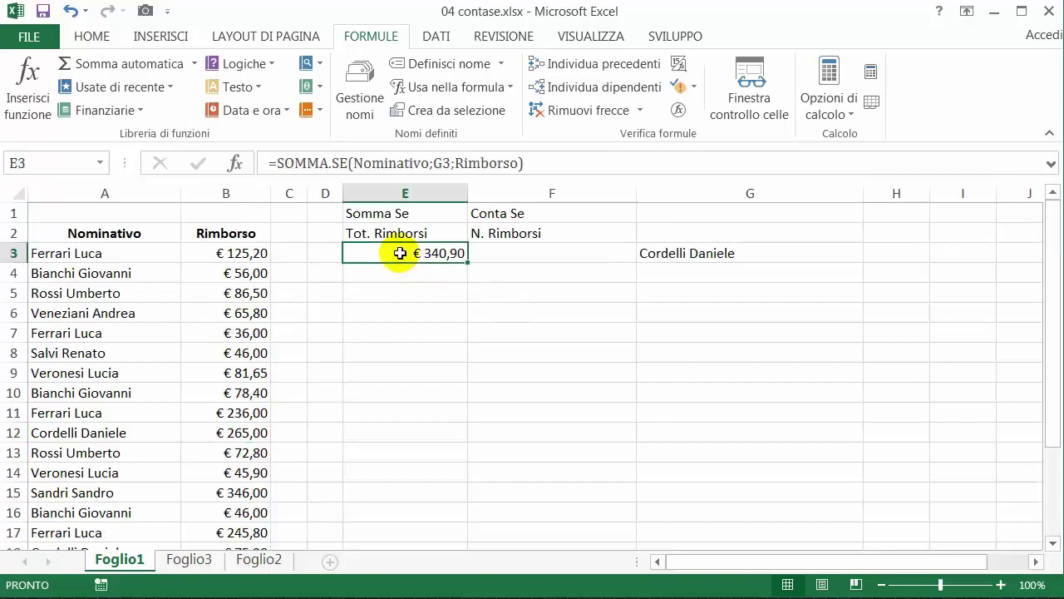
{"action": "scroll", "coordinate": [457, 261], "scroll_direction": "down", "scroll_amount": 3}
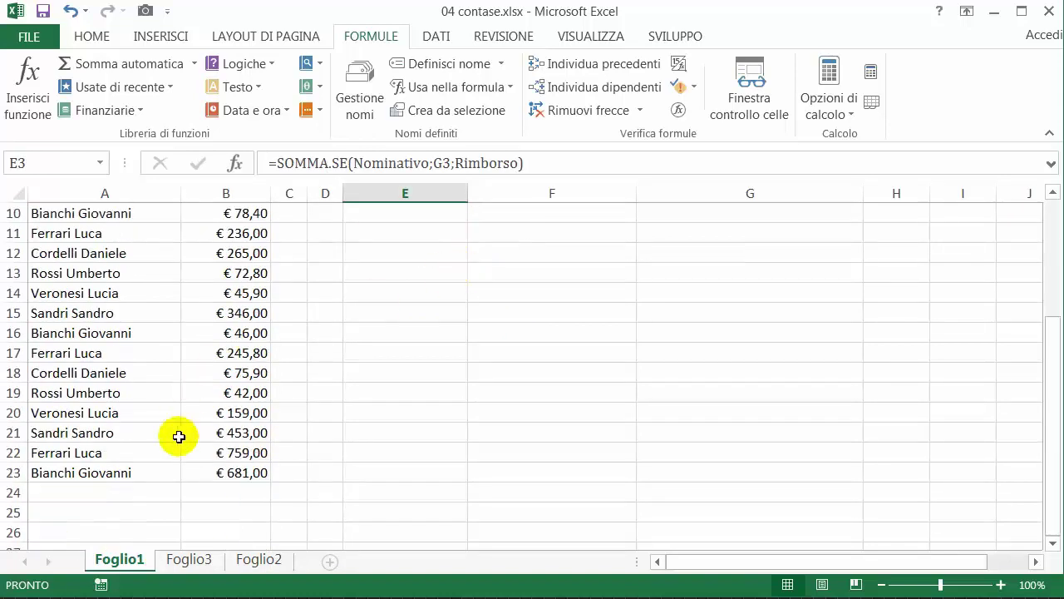
{"action": "left_click", "coordinate": [12, 372]}
{"action": "right_click", "coordinate": [11, 372]}
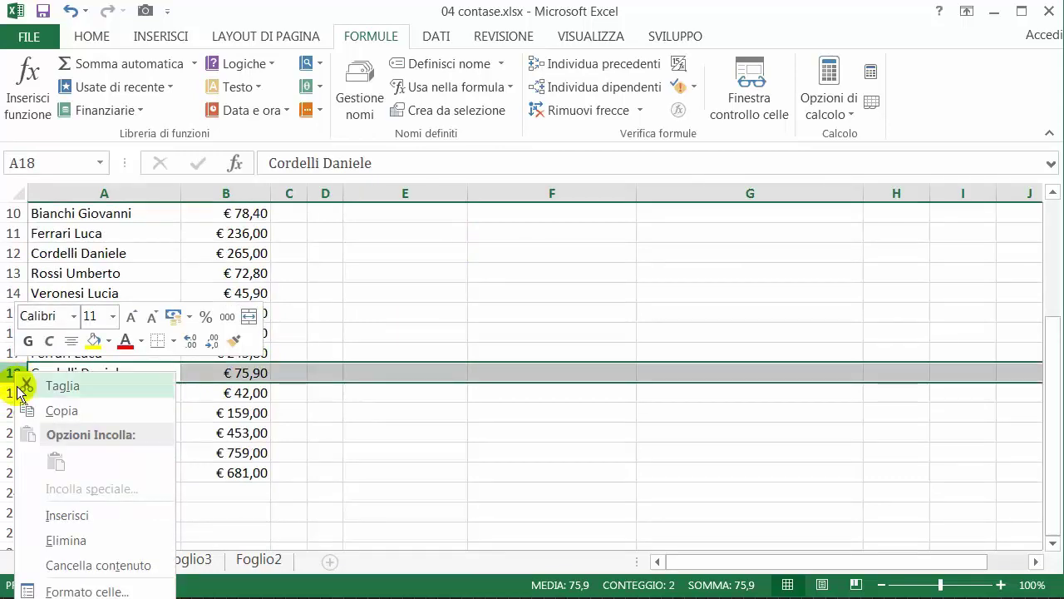
{"action": "left_click", "coordinate": [49, 539]}
{"action": "scroll", "coordinate": [173, 480], "scroll_direction": "up", "scroll_amount": 1}
{"action": "scroll", "coordinate": [174, 480], "scroll_direction": "up", "scroll_amount": 2}
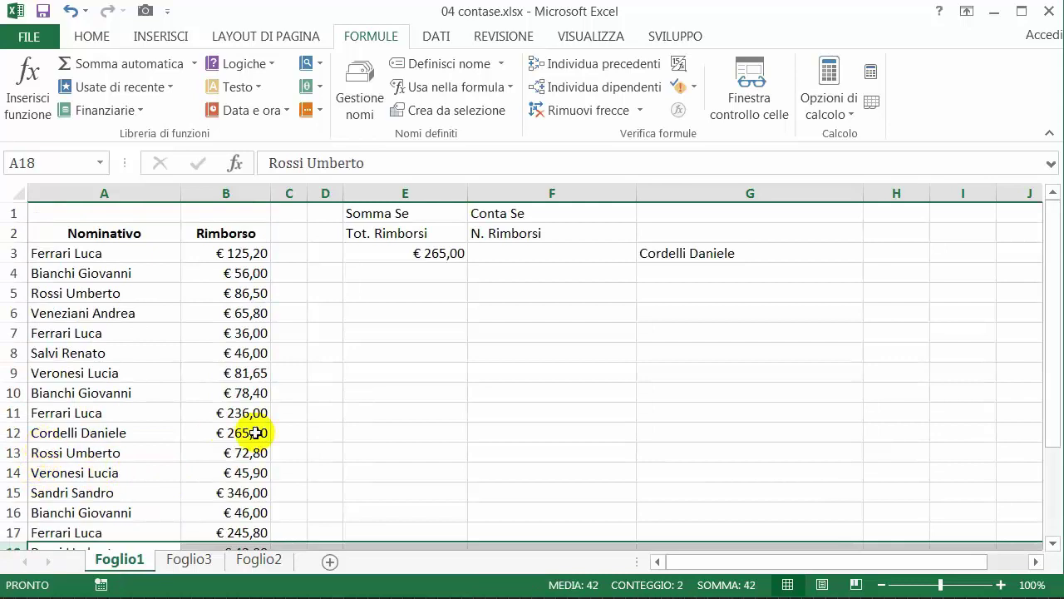
{"action": "left_click", "coordinate": [427, 253]}
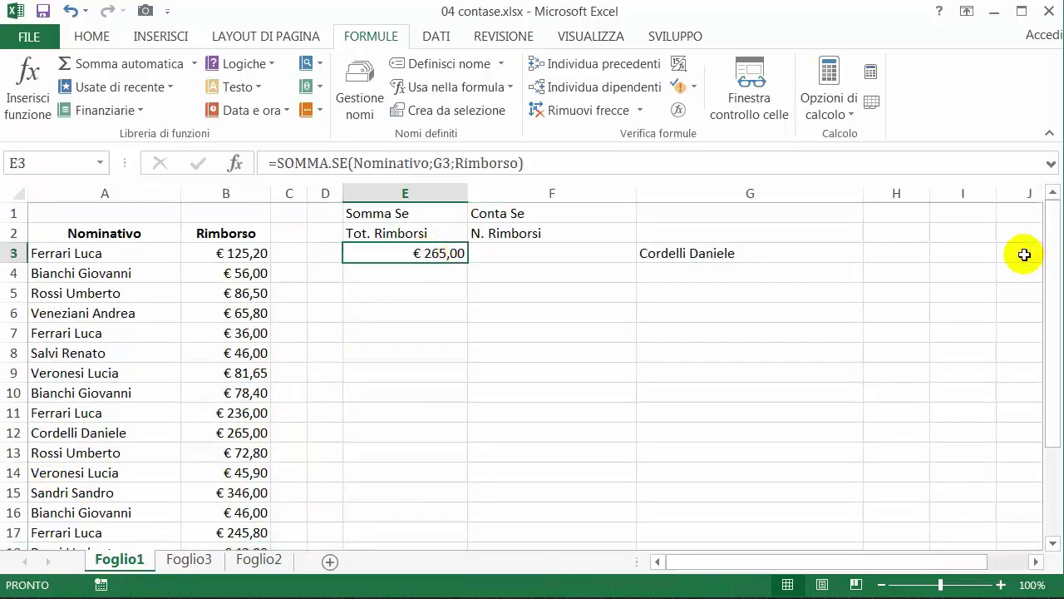
{"action": "left_click", "coordinate": [841, 250]}
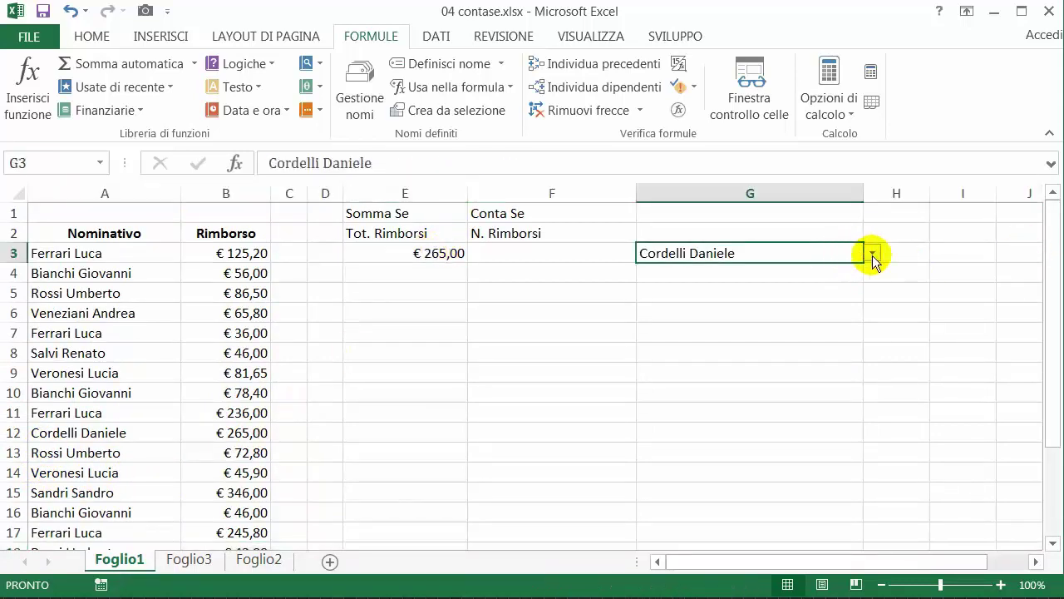
{"action": "left_click", "coordinate": [872, 253]}
{"action": "left_click", "coordinate": [790, 271]}
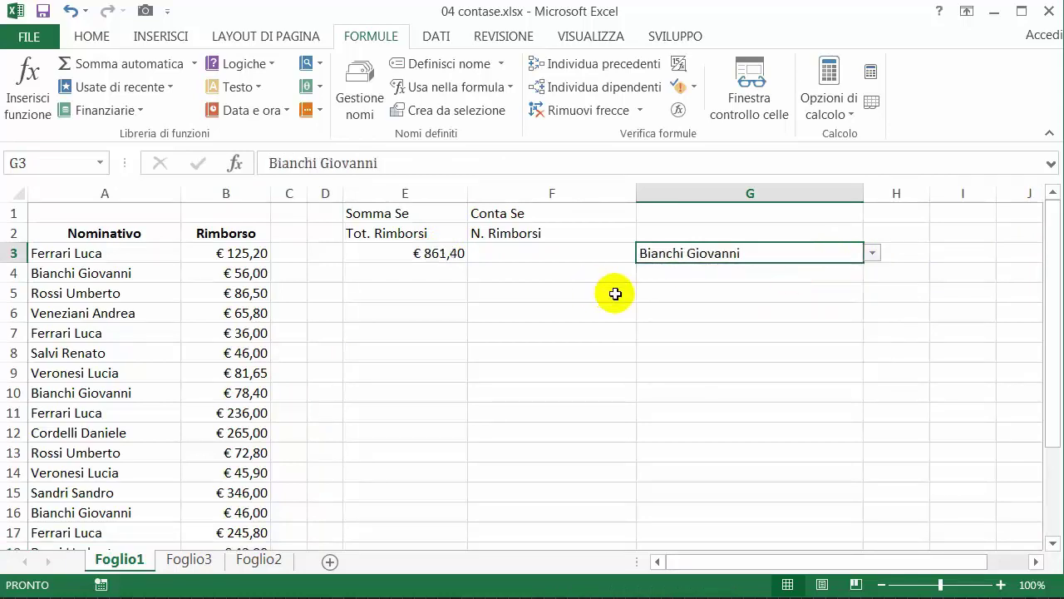
Enter =CONTA.SE(Nominativo;G3) in F3, returning a count of 4.
{"action": "left_click", "coordinate": [566, 255]}
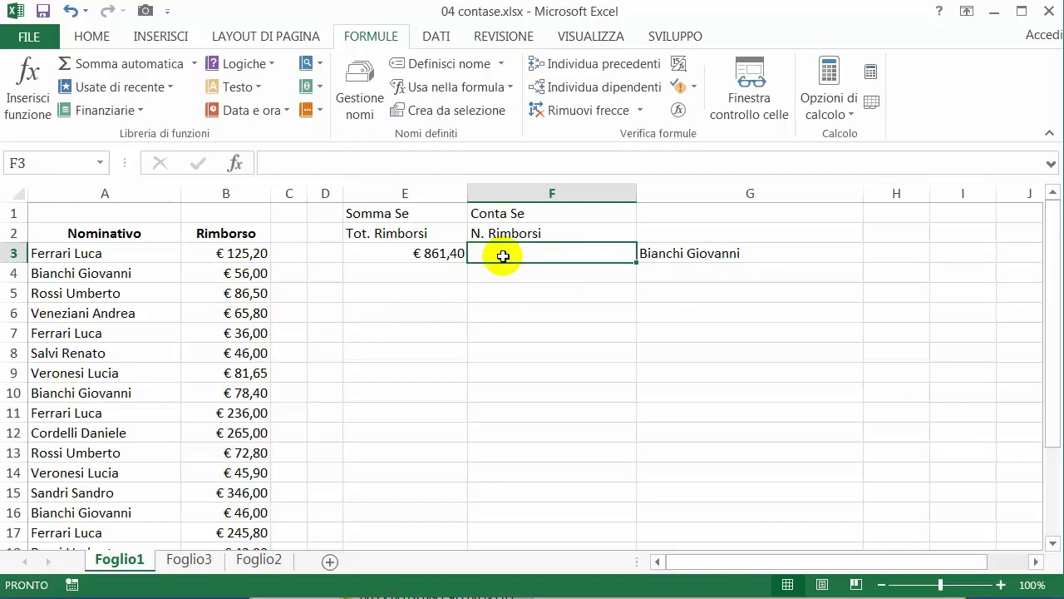
{"action": "type", "text": "=Conta"}
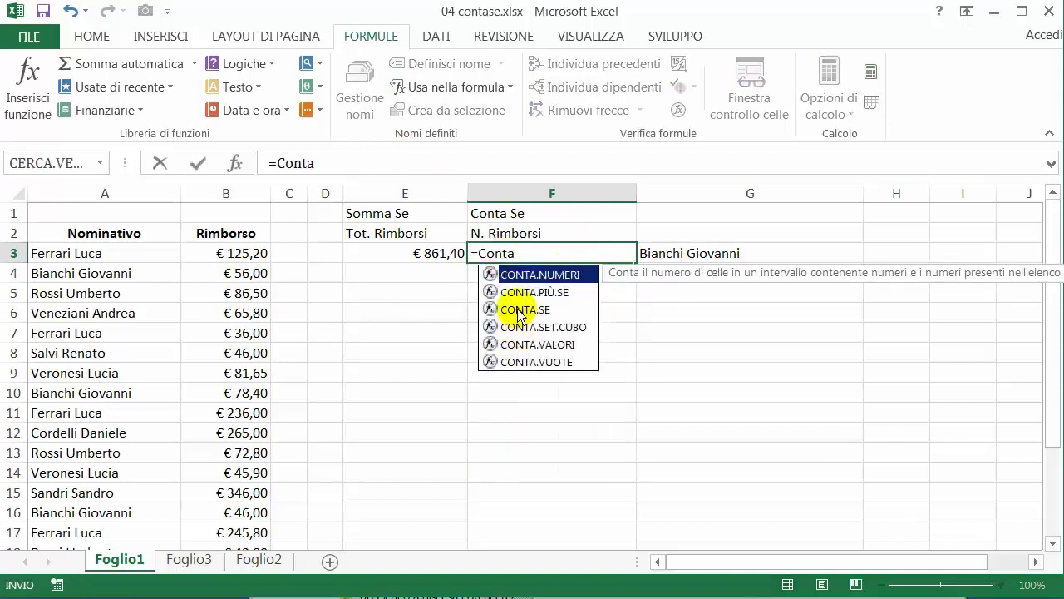
{"action": "double_click", "coordinate": [518, 309]}
{"action": "key", "text": "ctrl+a"}
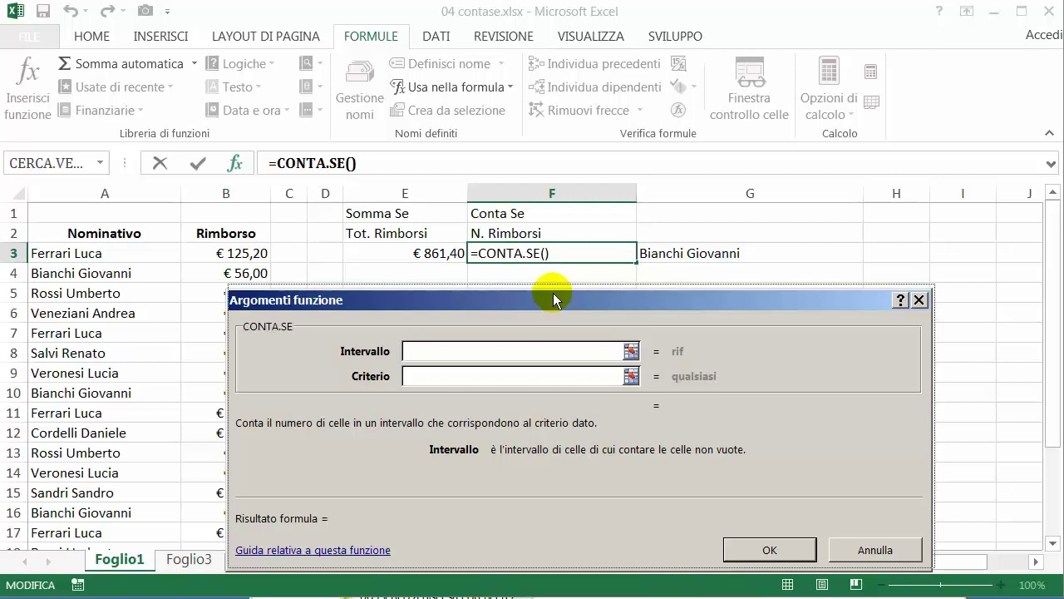
{"action": "left_click_drag", "start_coordinate": [553, 300], "coordinate": [556, 295]}
{"action": "key", "text": "F3"}
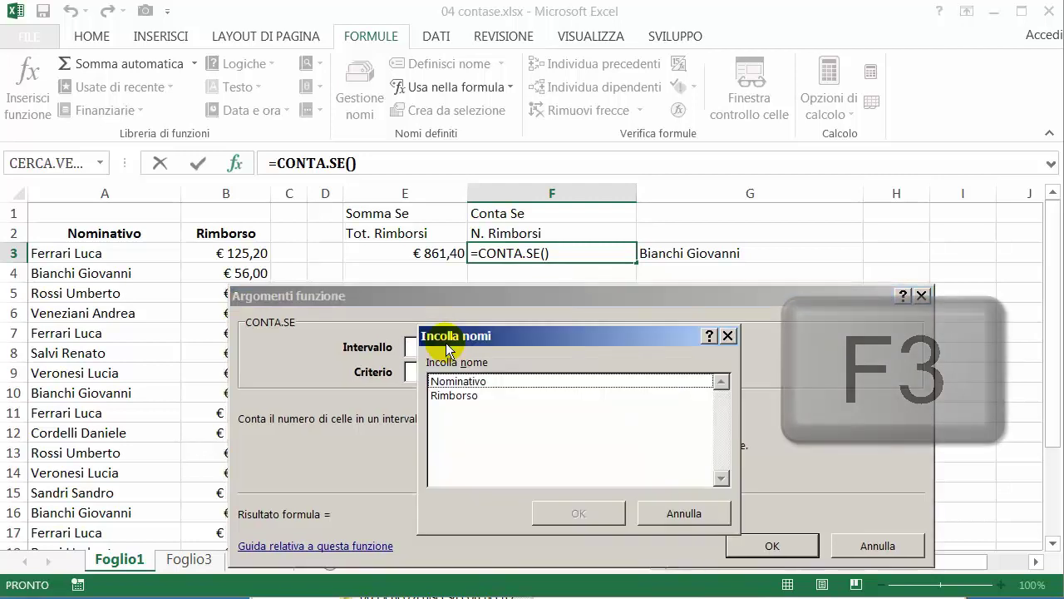
{"action": "double_click", "coordinate": [478, 382]}
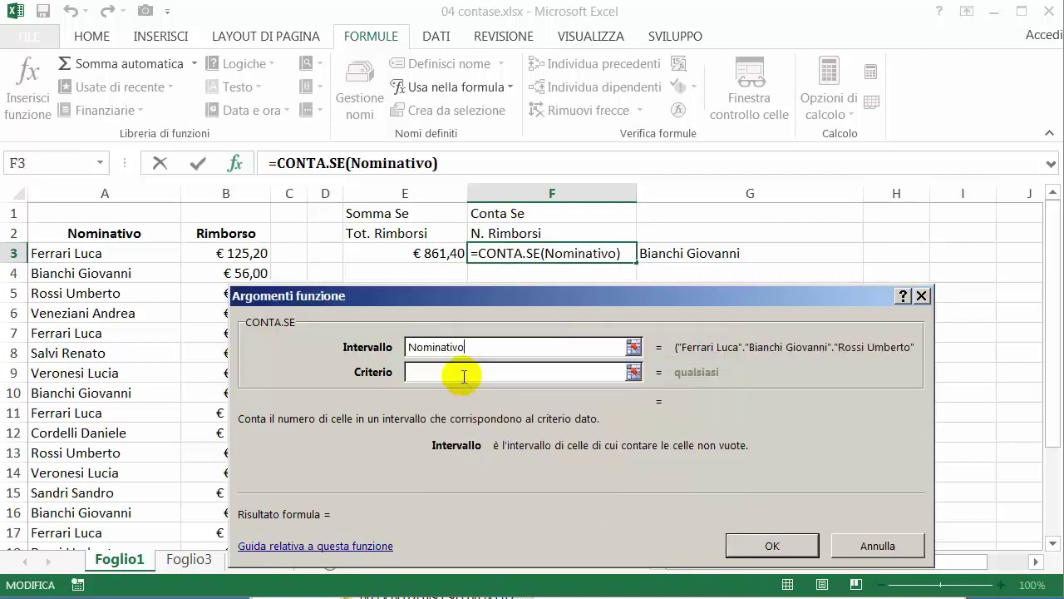
{"action": "left_click", "coordinate": [463, 376]}
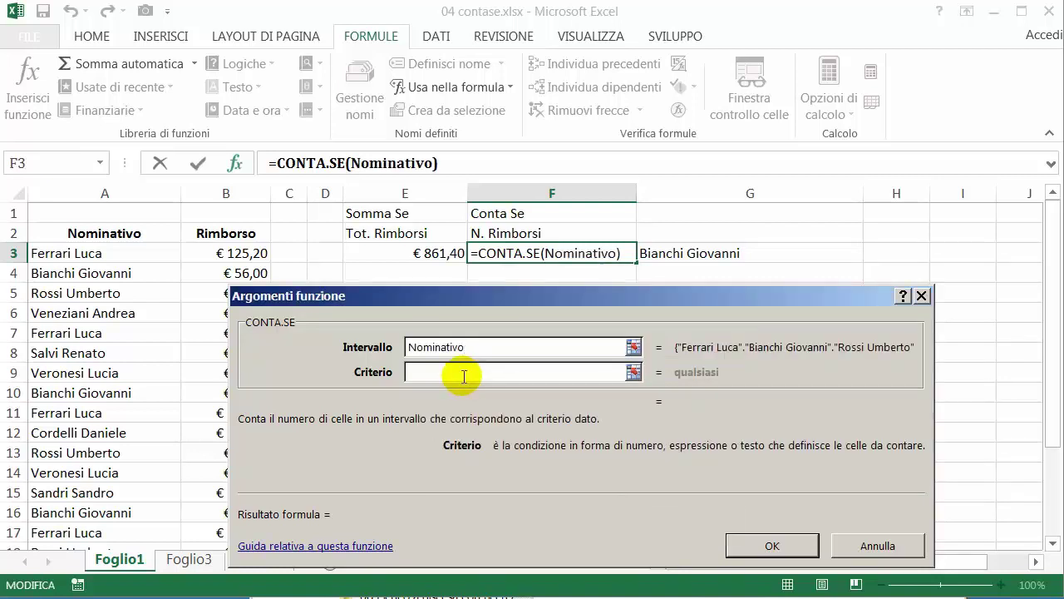
{"action": "left_click", "coordinate": [739, 254]}
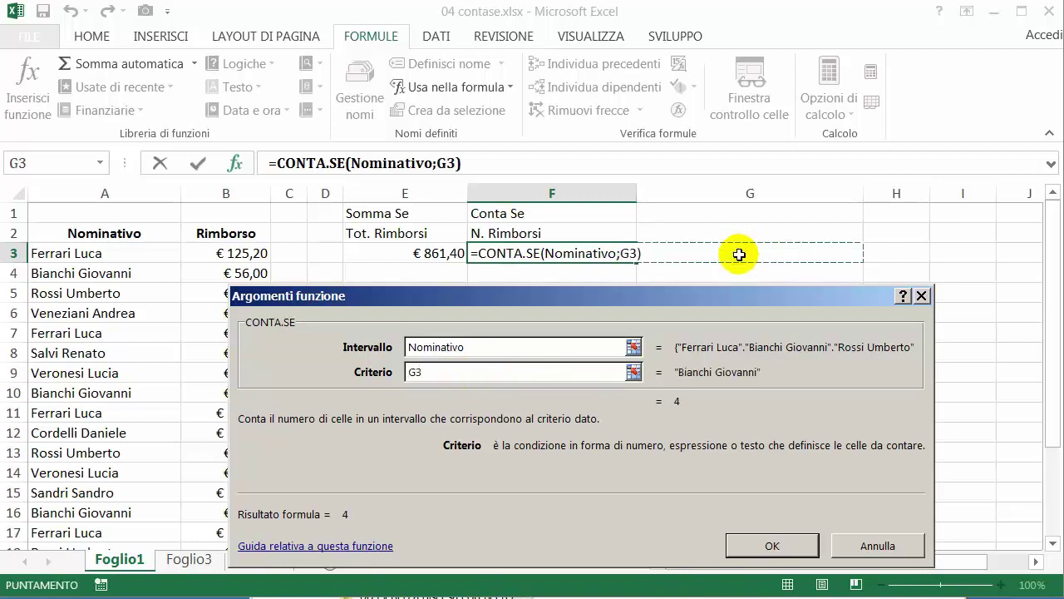
{"action": "left_click", "coordinate": [743, 548]}
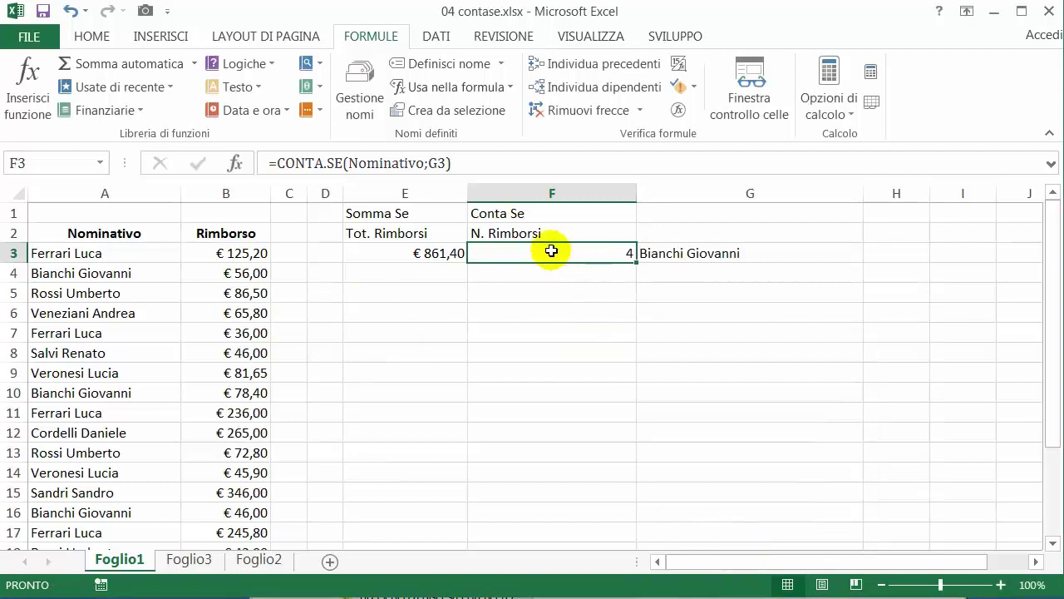
{"action": "left_click", "coordinate": [802, 255]}
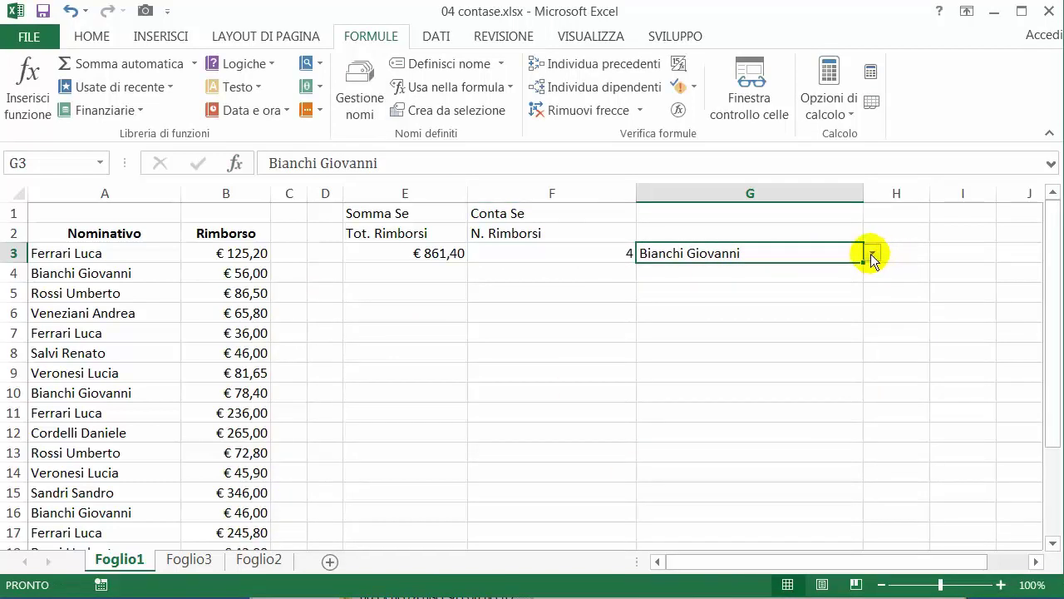
{"action": "left_click", "coordinate": [870, 253]}
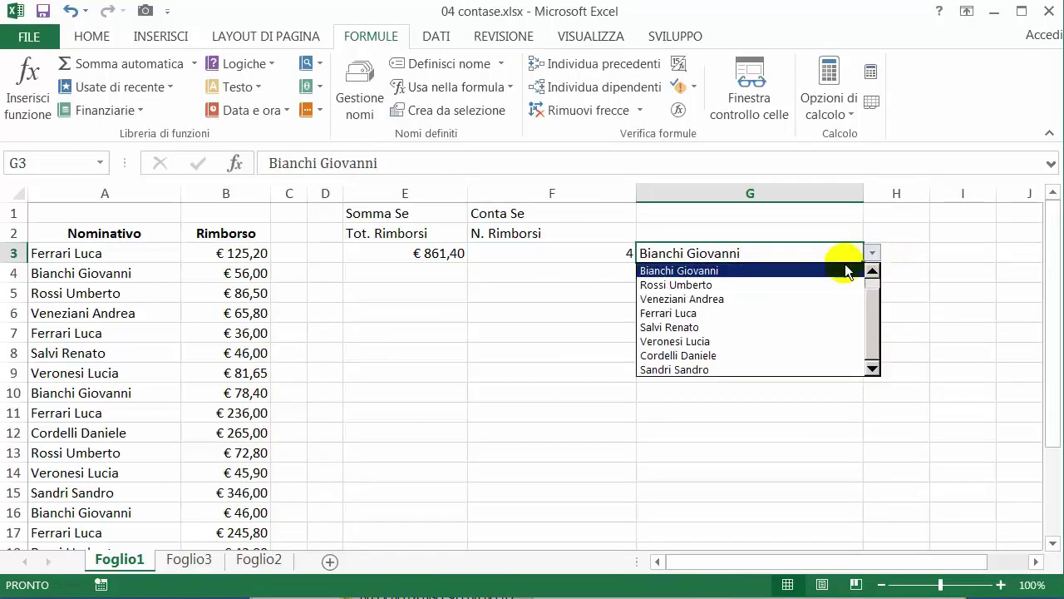
{"action": "left_click", "coordinate": [795, 355]}
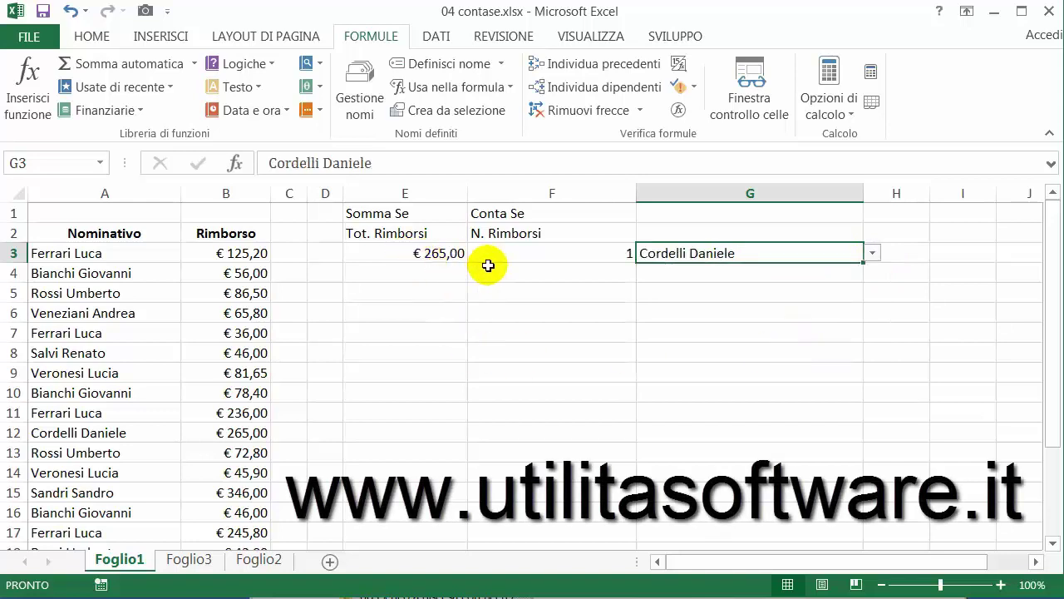
{"action": "left_click", "coordinate": [531, 253]}
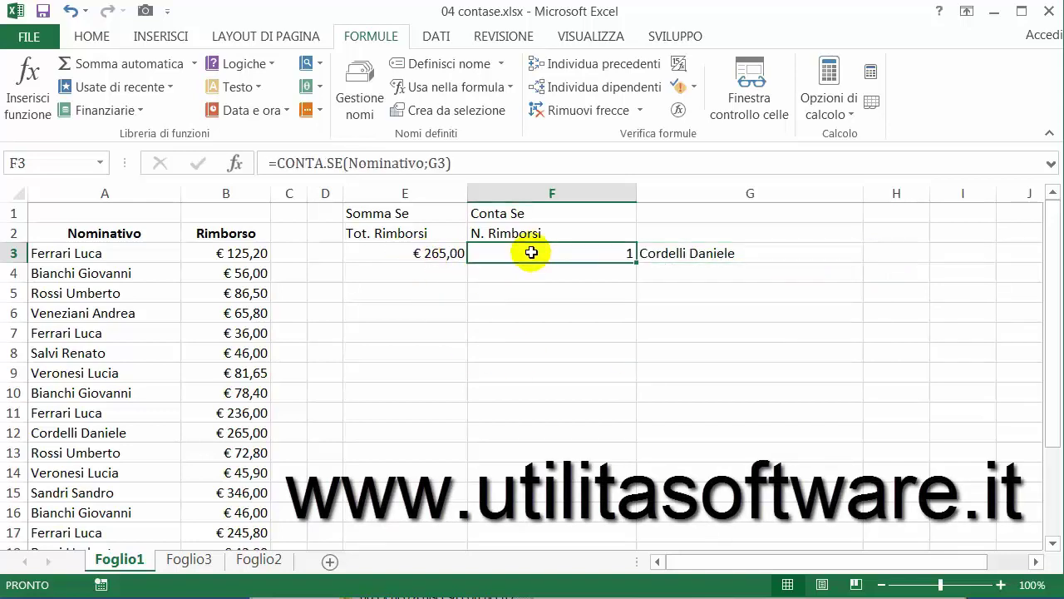